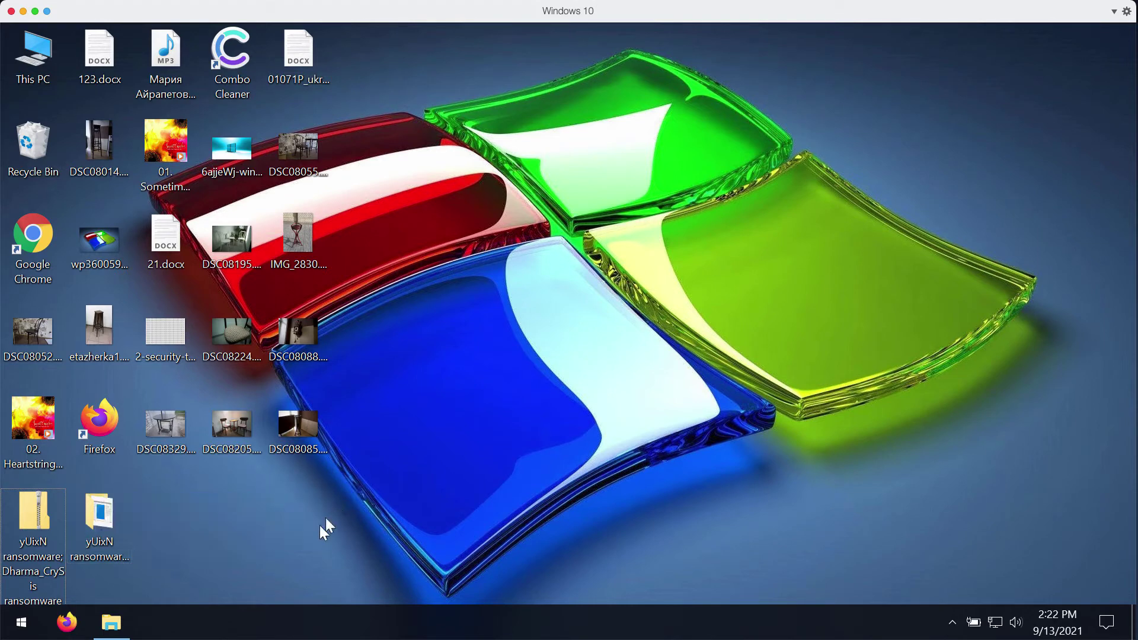
# Preview the DSC08329, IMG_2830 and DSC08055 photos on the desktop before infection
pyautogui.click(108, 525)
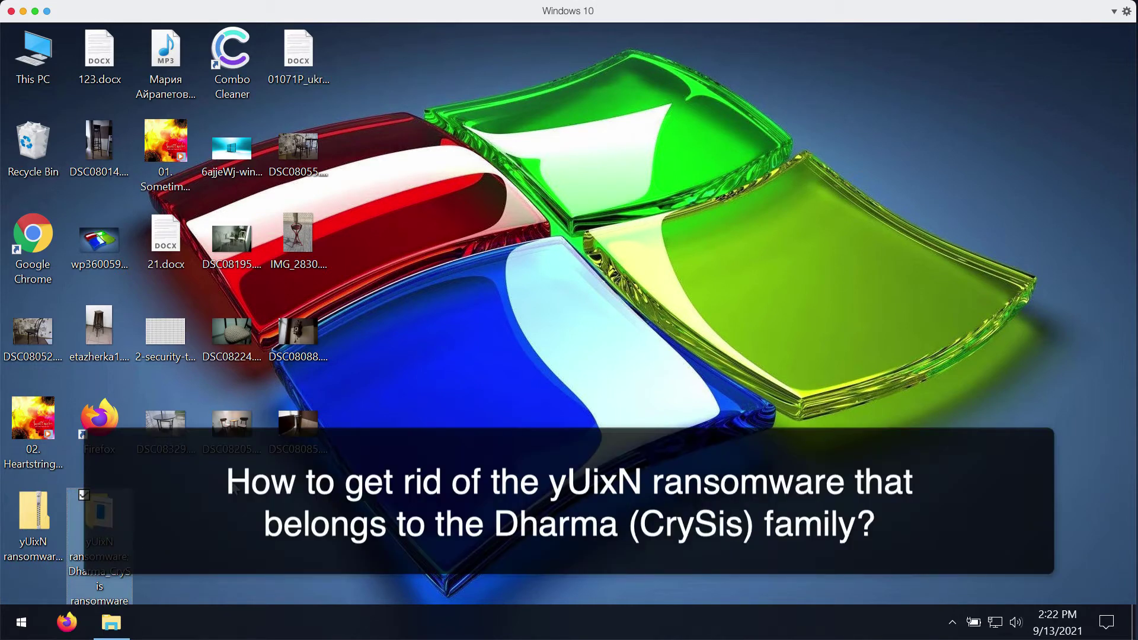
pyautogui.click(235, 487)
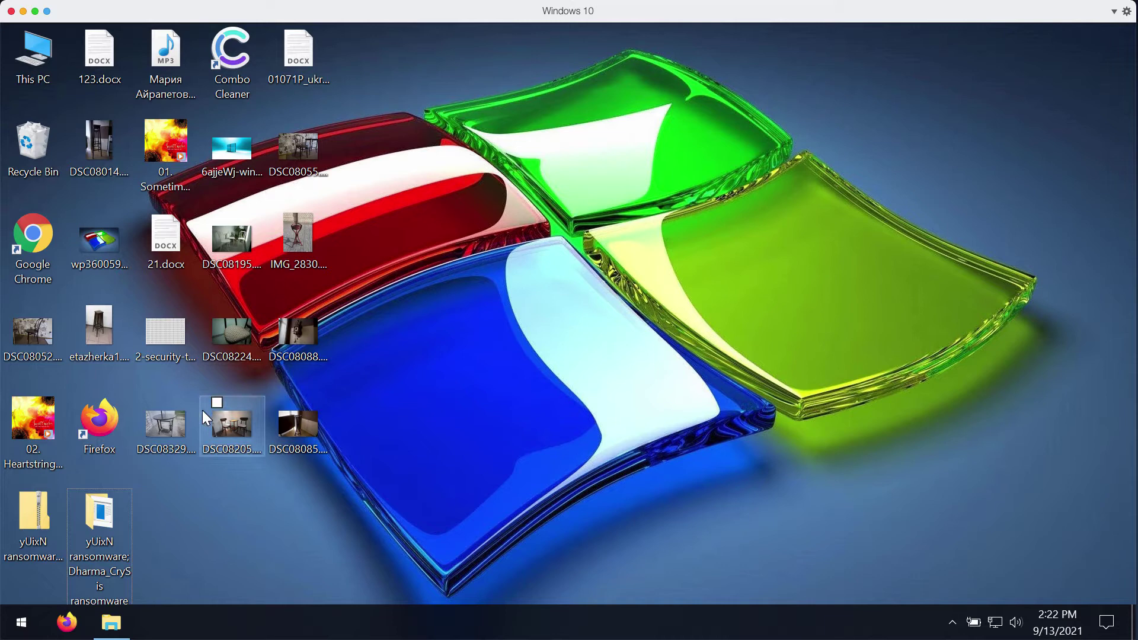
pyautogui.doubleClick(177, 419)
pyautogui.click(1034, 76)
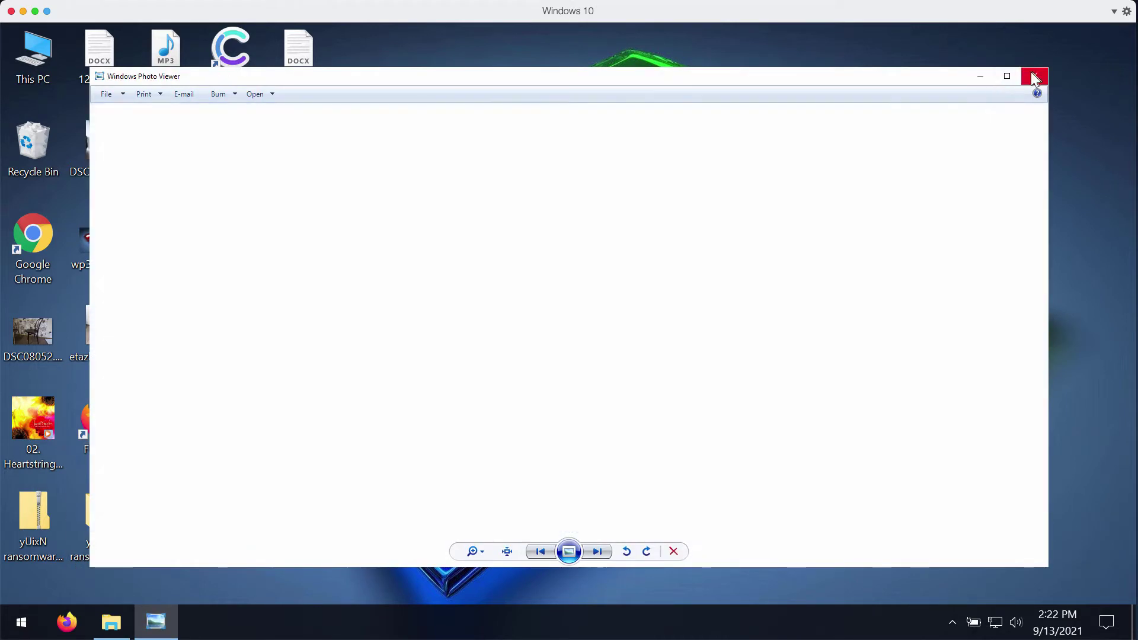
pyautogui.doubleClick(304, 249)
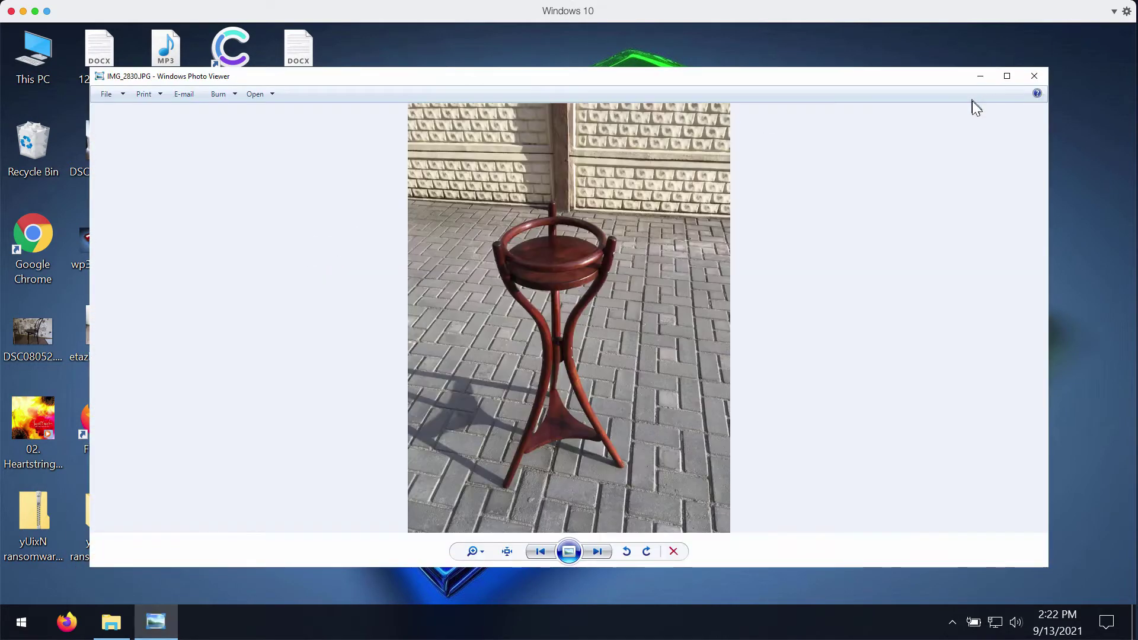
pyautogui.click(1034, 75)
pyautogui.doubleClick(304, 155)
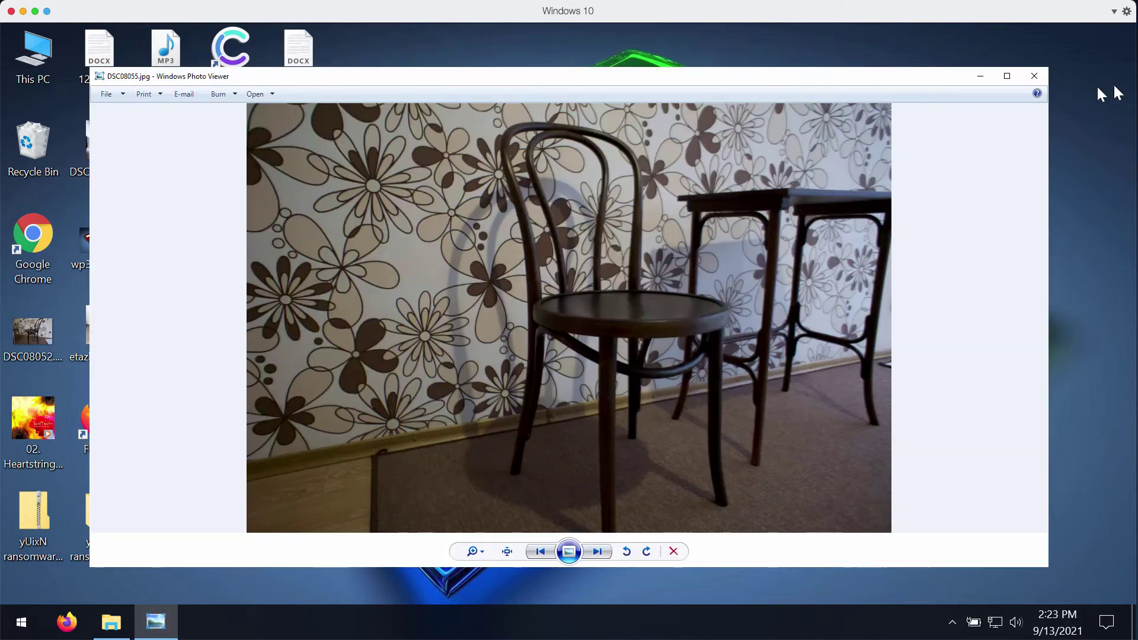
pyautogui.click(1035, 74)
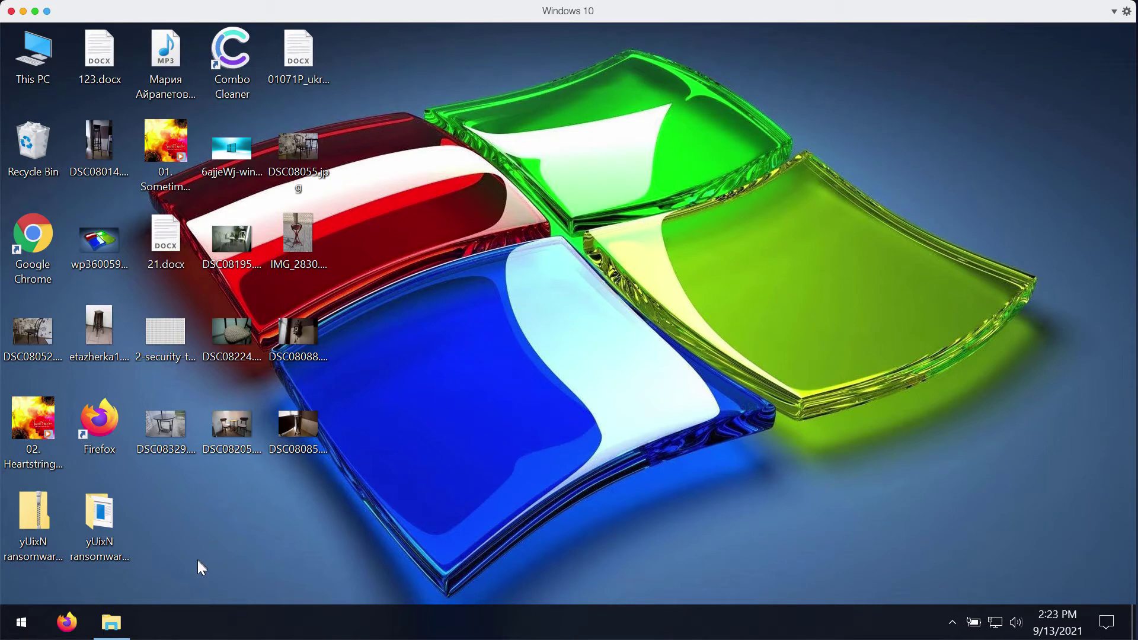
# Run the Application file inside the yUixN ransomware folder, then close the folder window
pyautogui.doubleClick(95, 517)
pyautogui.doubleClick(457, 187)
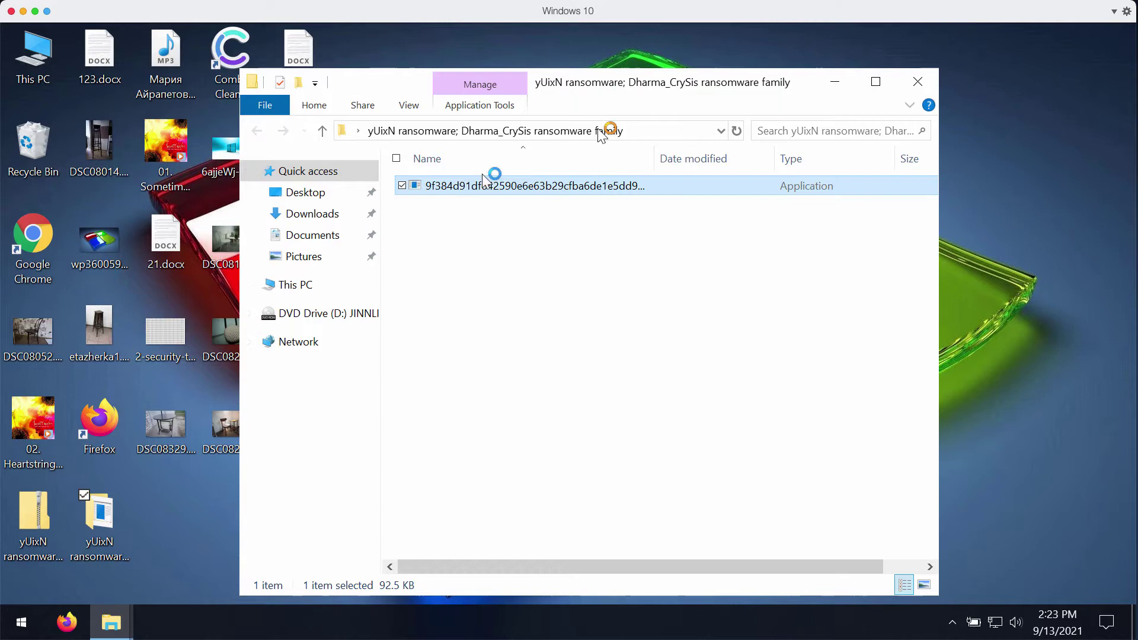
pyautogui.click(919, 83)
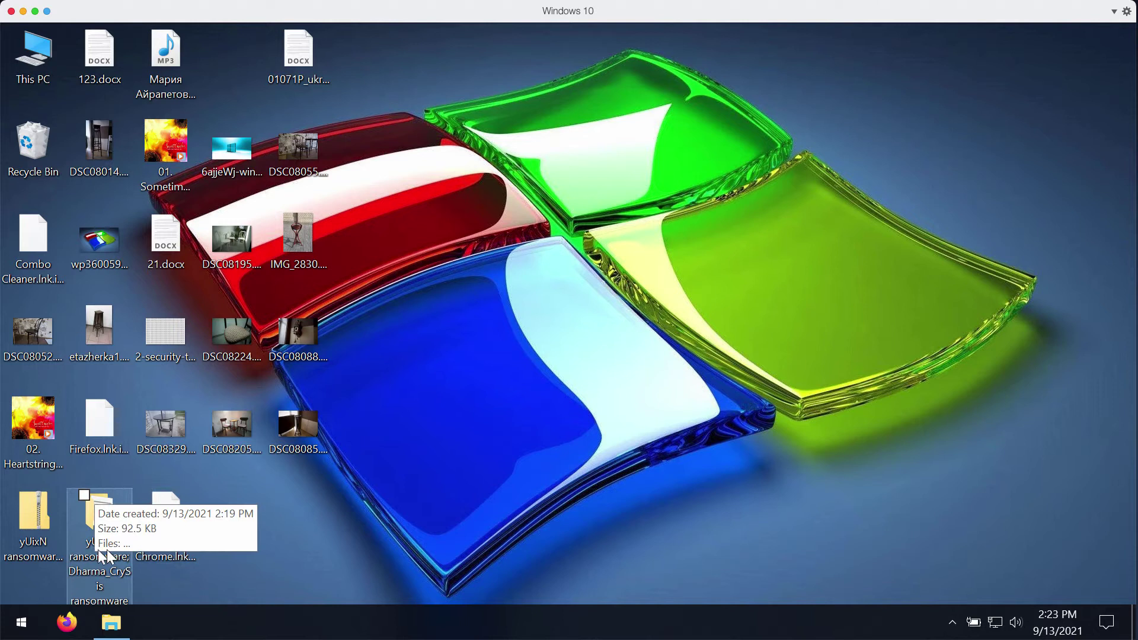
pyautogui.click(180, 554)
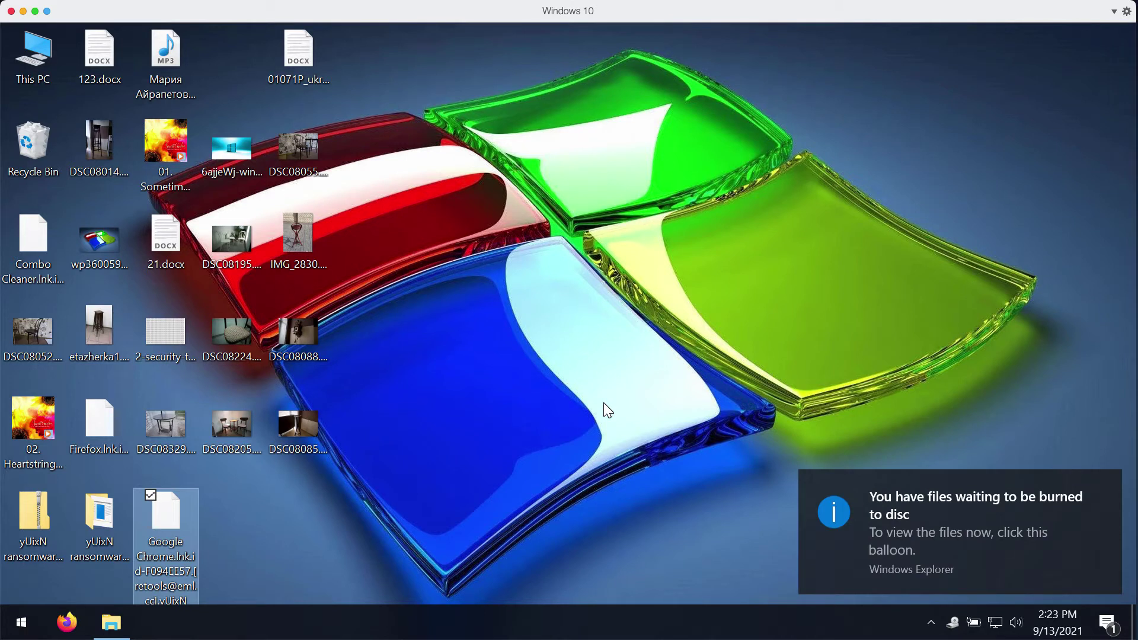
pyautogui.click(282, 531)
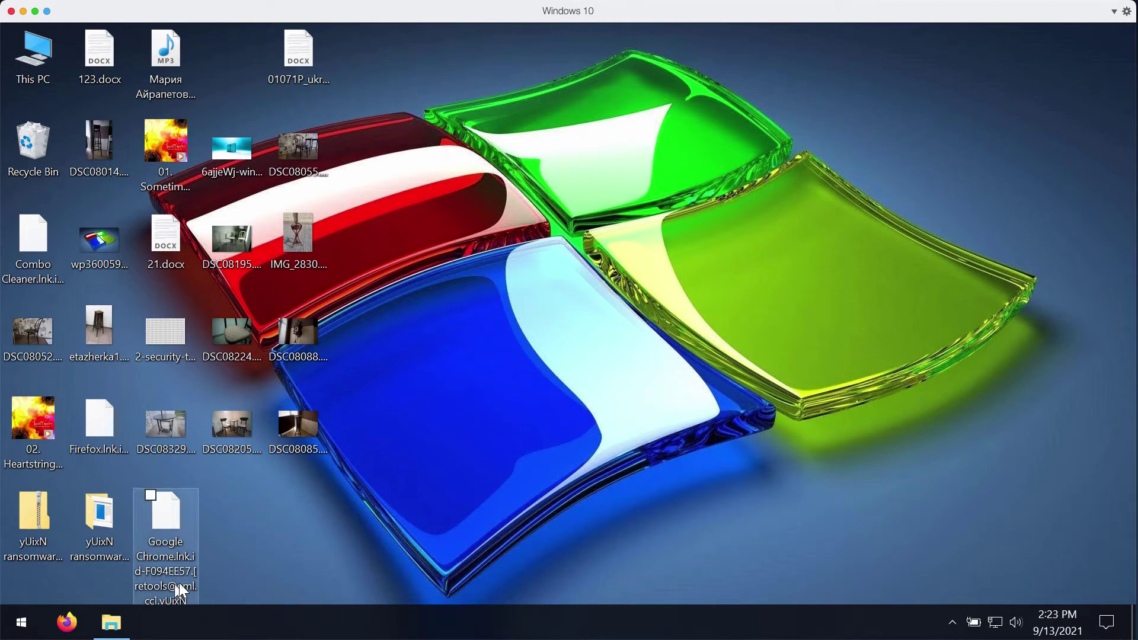
pyautogui.click(180, 566)
pyautogui.click(180, 567)
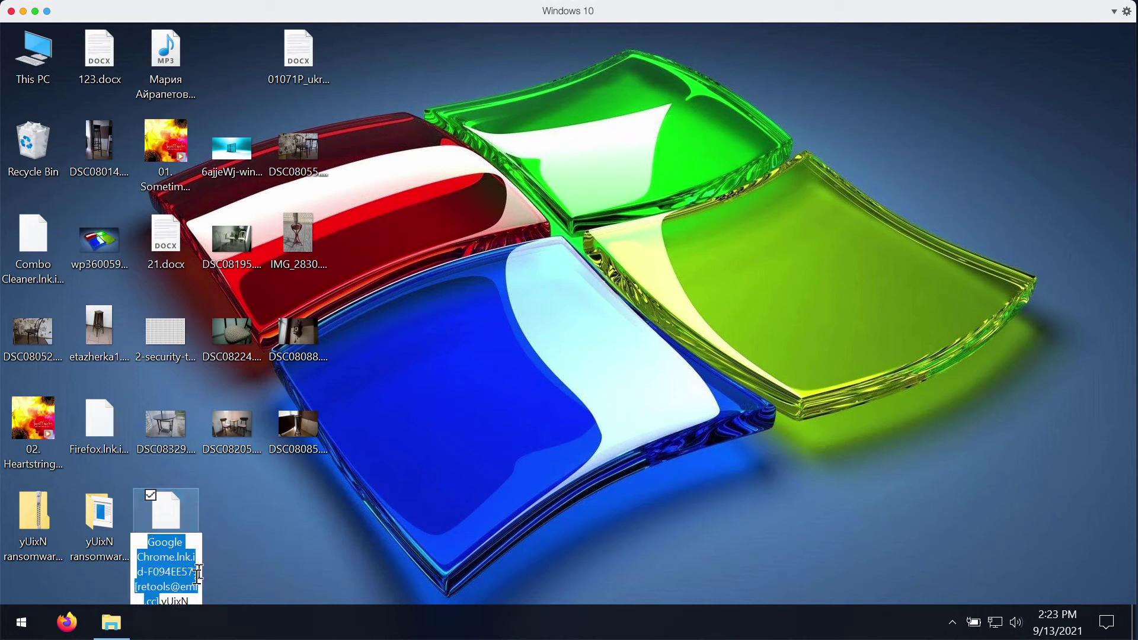
pyautogui.click(191, 598)
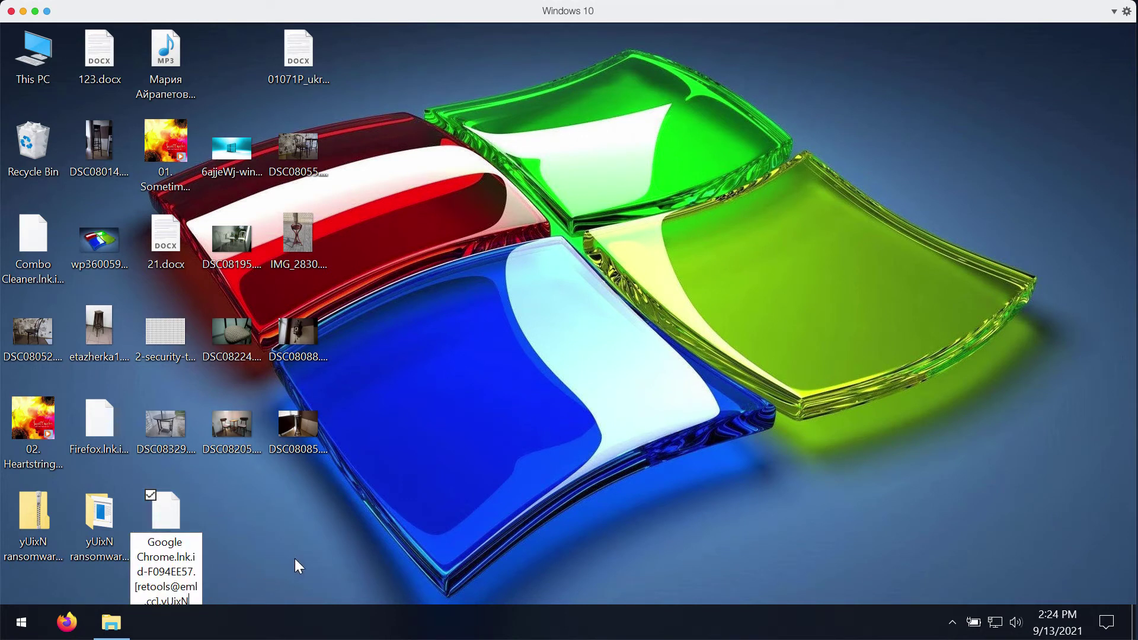
pyautogui.click(275, 560)
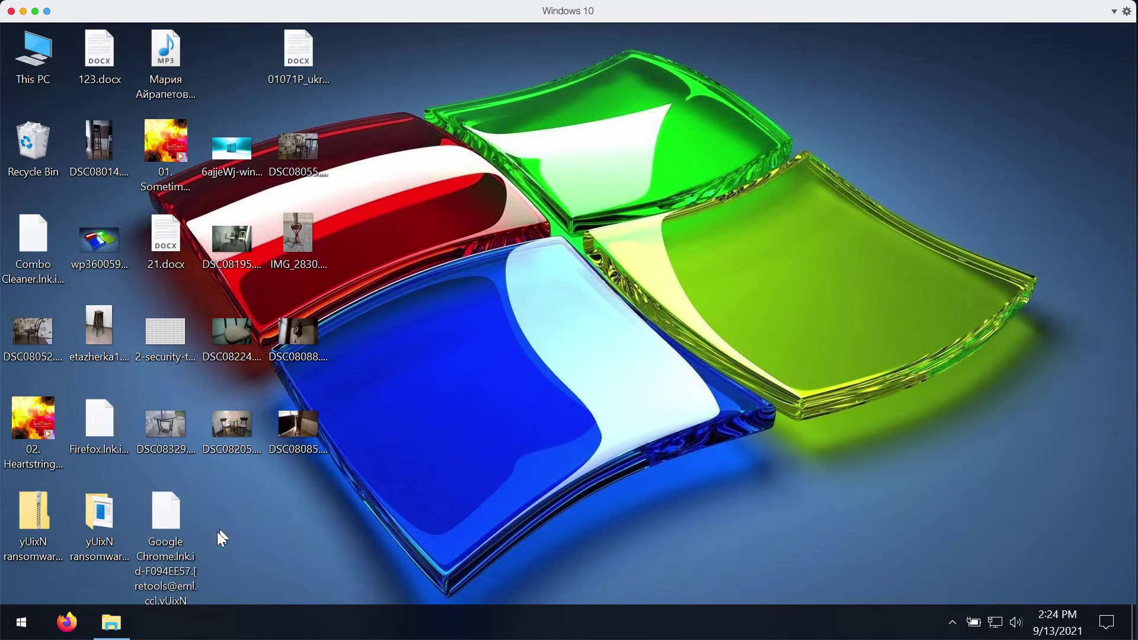
pyautogui.doubleClick(170, 538)
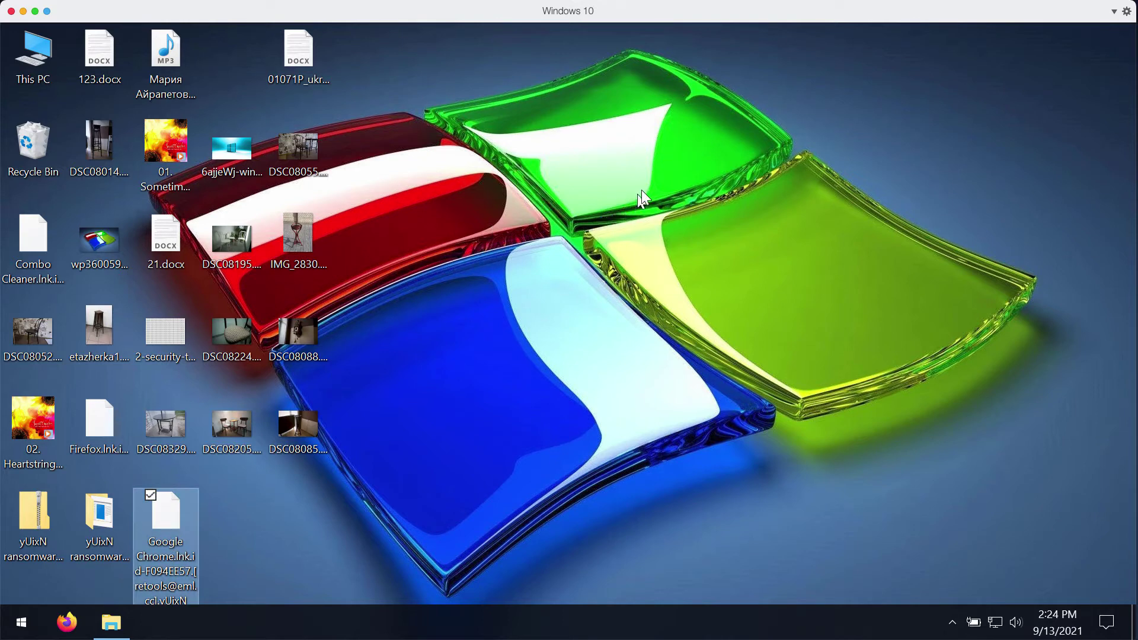
pyautogui.click(592, 139)
pyautogui.click(12, 253)
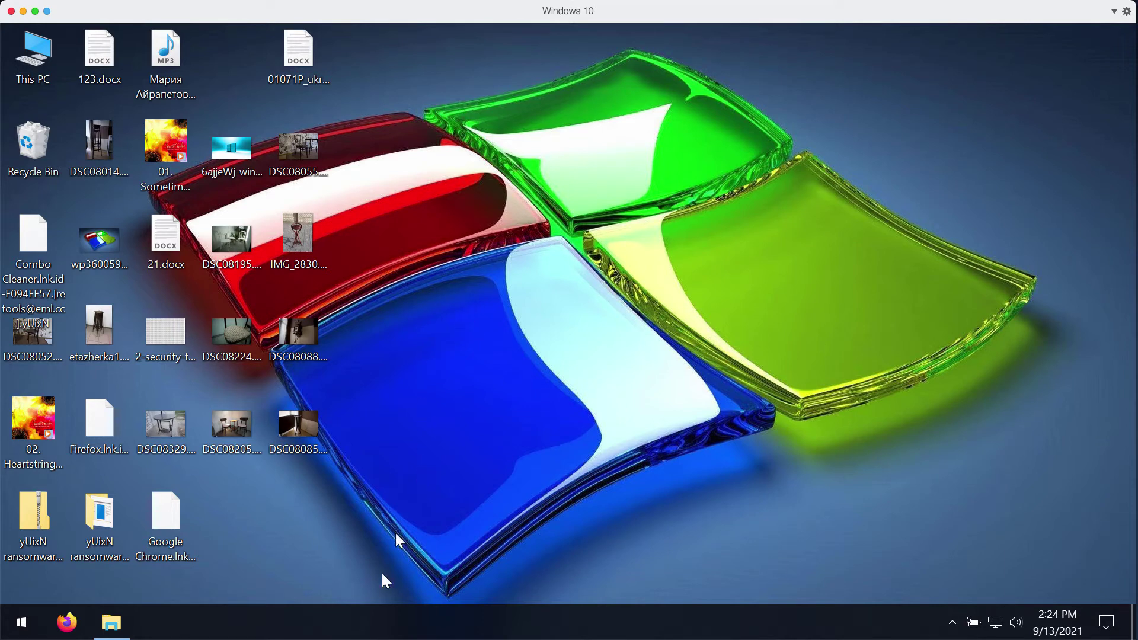
# Launch Task Manager, widen its Name column, and bring up actions for the hash-named ransomware process
pyautogui.rightClick(423, 636)
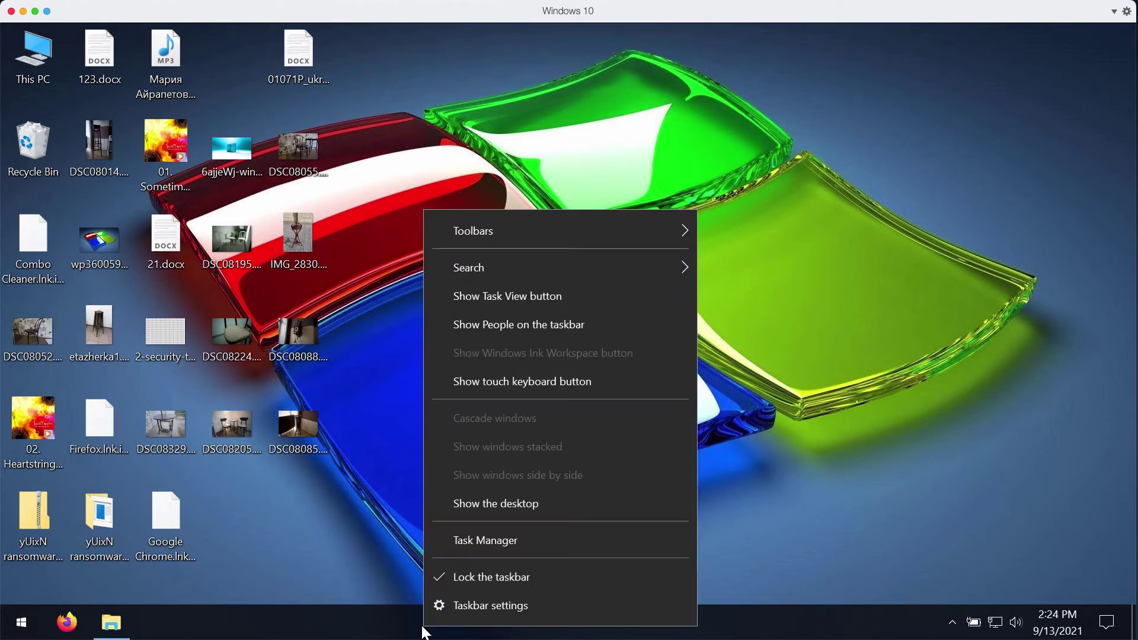
pyautogui.click(500, 539)
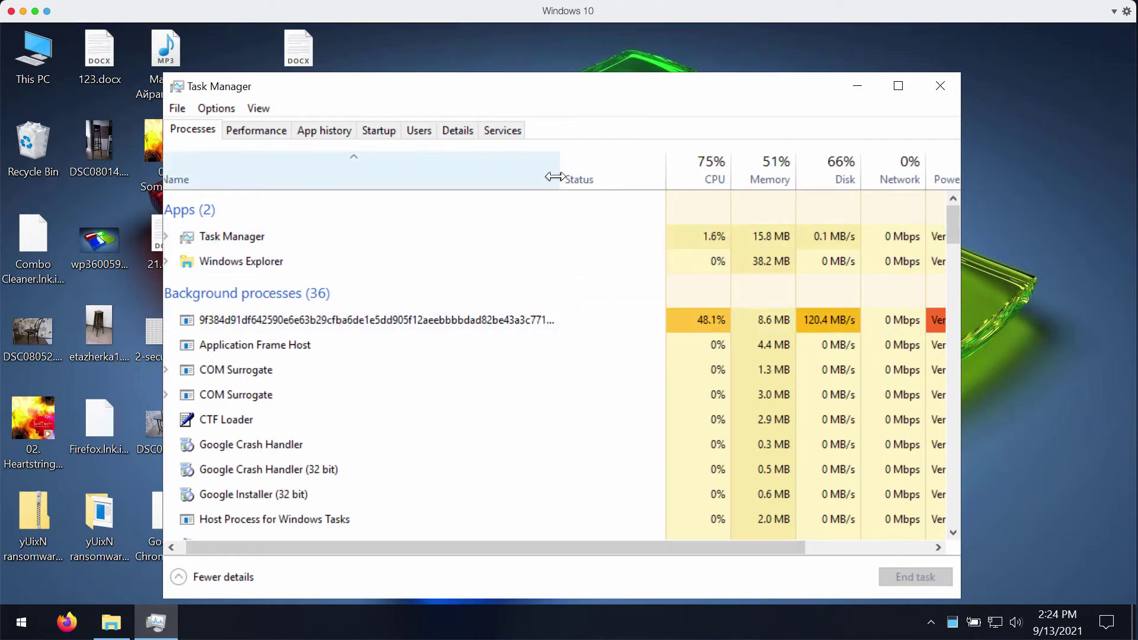
pyautogui.moveTo(578, 179); pyautogui.dragTo(651, 178)
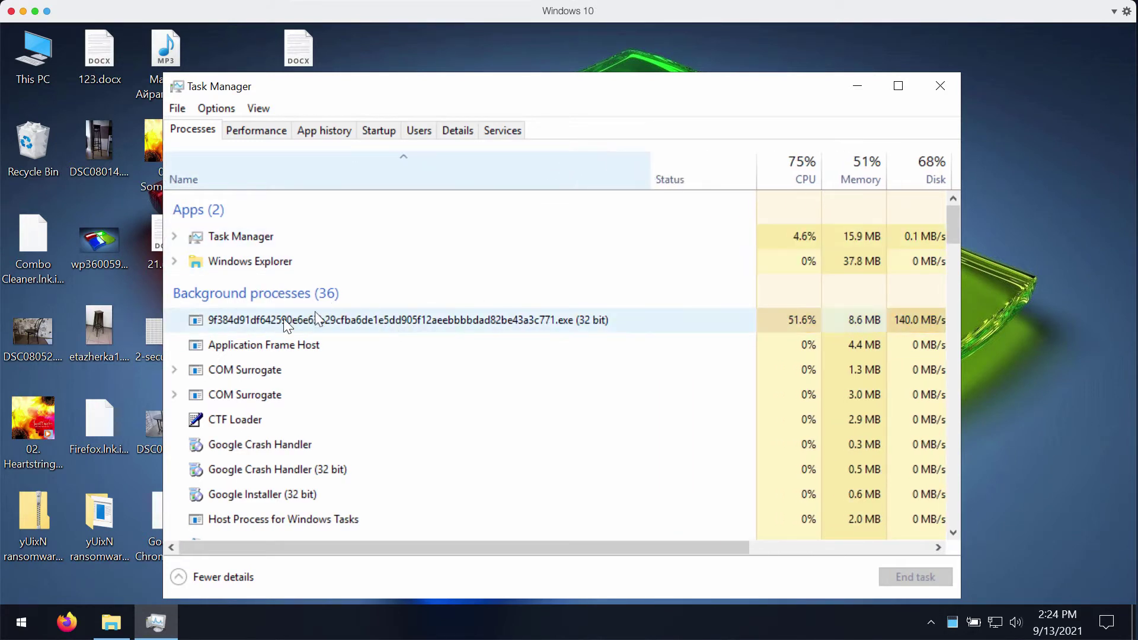
pyautogui.click(402, 319)
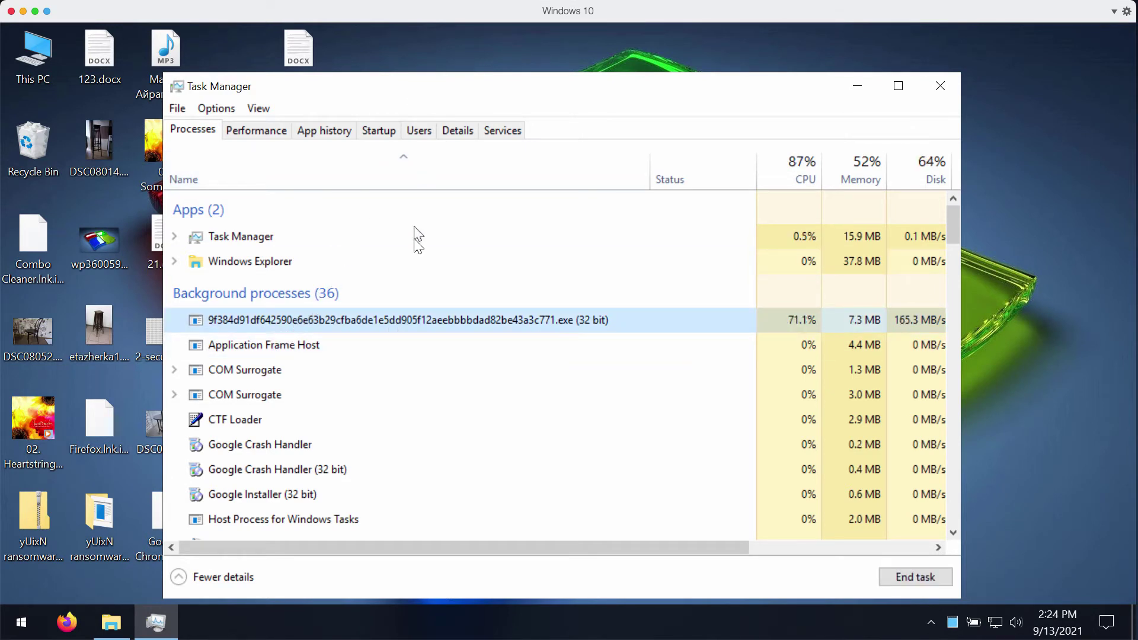
pyautogui.click(413, 351)
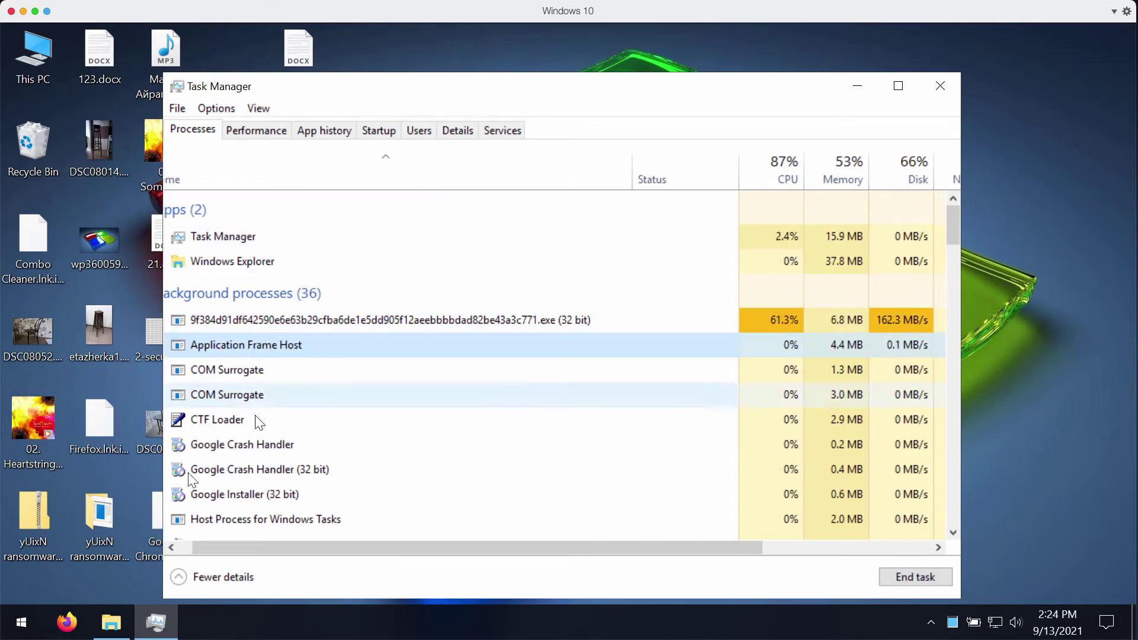
pyautogui.moveTo(599, 91); pyautogui.dragTo(655, 77)
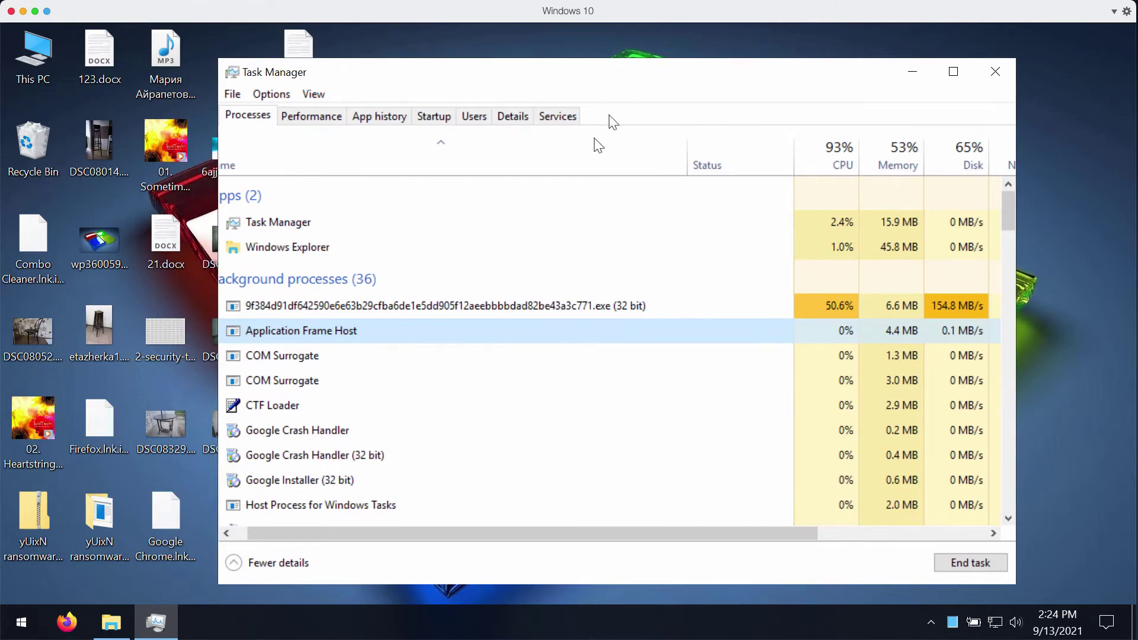
pyautogui.click(505, 309)
pyautogui.rightClick(497, 308)
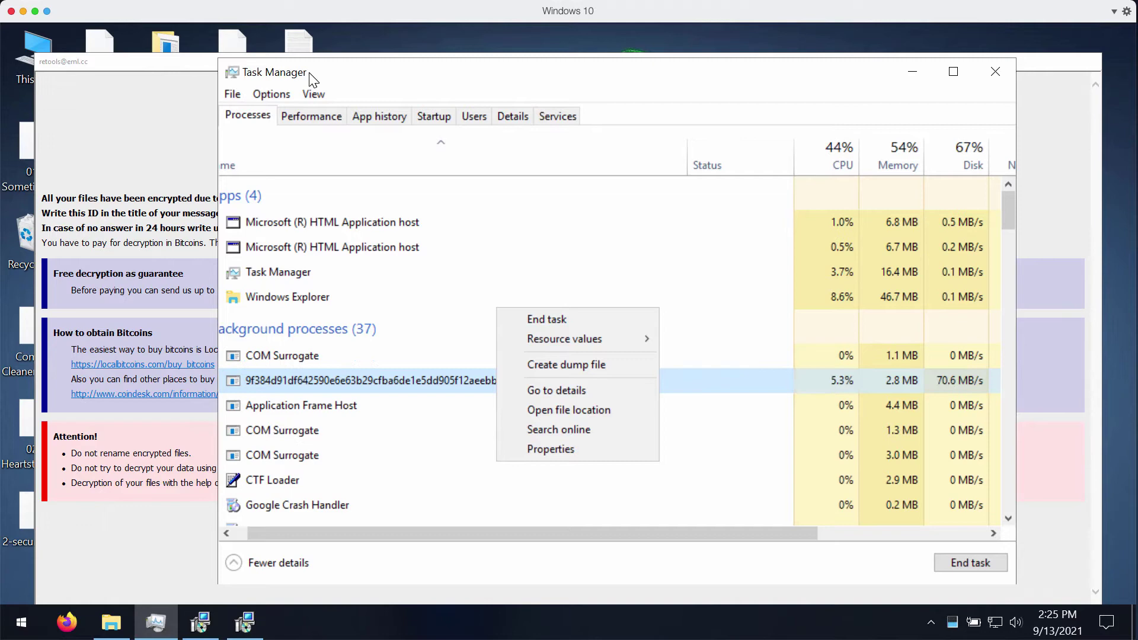
# End the ransomware process, close Task Manager, and move the front ransom note up
pyautogui.click(584, 314)
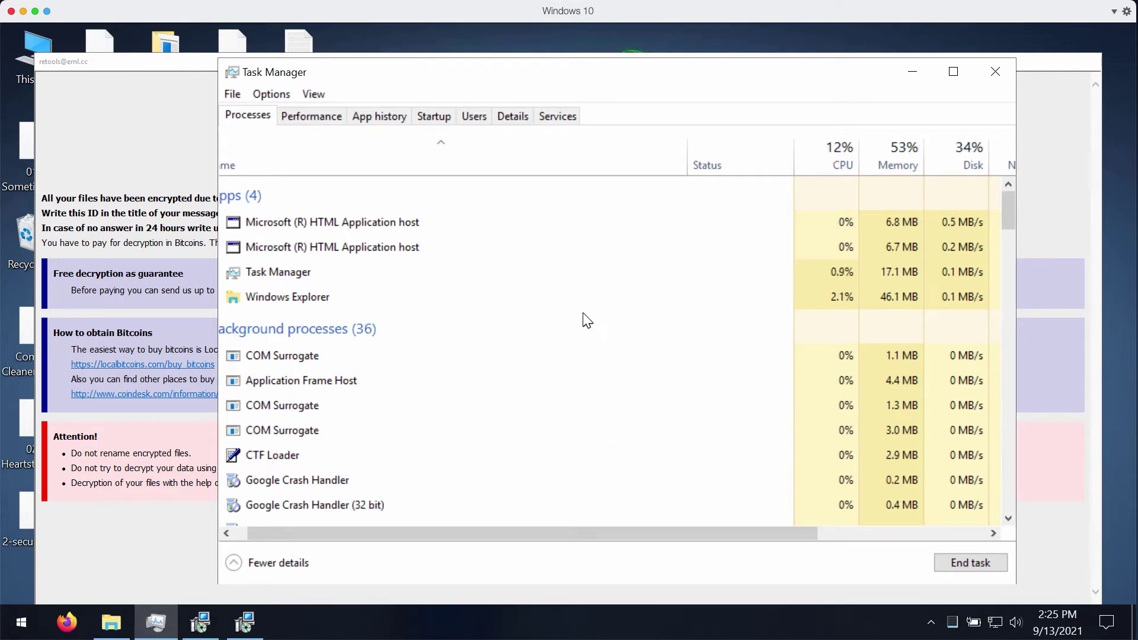
pyautogui.click(996, 72)
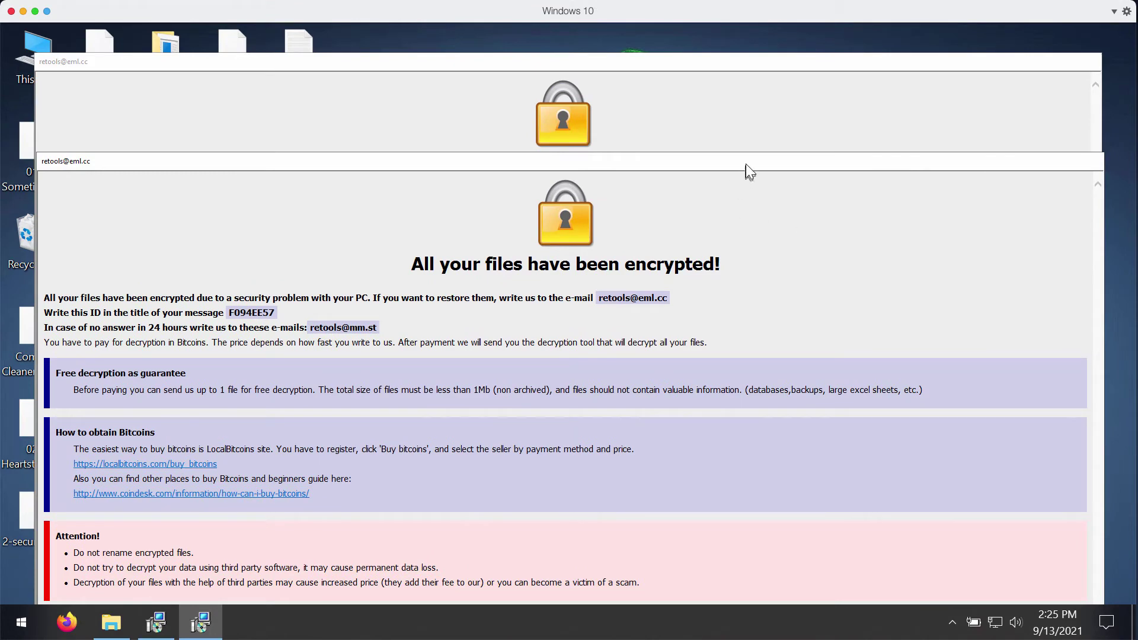
pyautogui.moveTo(745, 164); pyautogui.dragTo(745, 58)
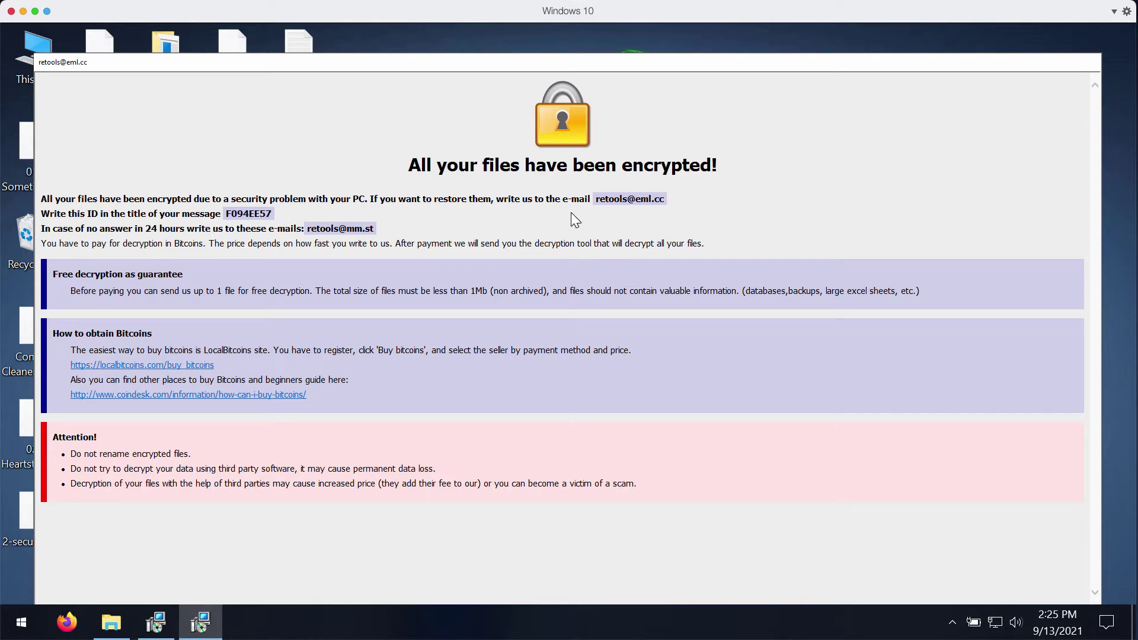
pyautogui.tripleClick(676, 197)
# Spread the two ransom note copies apart, bringing the rear copy to the front
pyautogui.moveTo(857, 59); pyautogui.dragTo(921, 169)
pyautogui.moveTo(485, 60); pyautogui.dragTo(670, 161)
pyautogui.moveTo(272, 168); pyautogui.dragTo(198, 239)
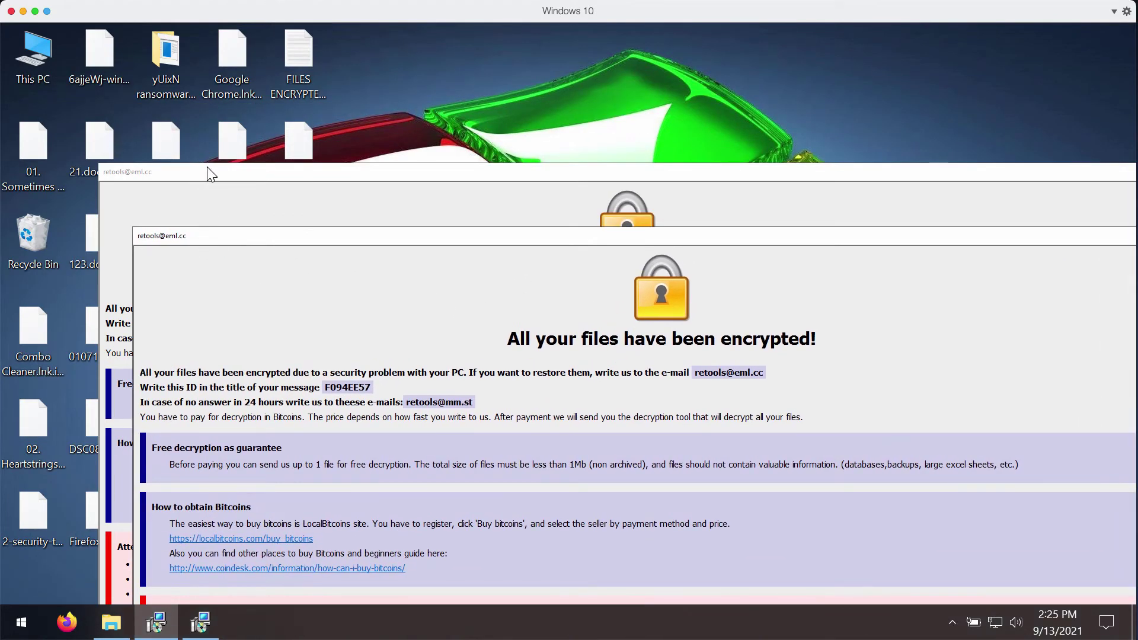
pyautogui.moveTo(208, 172); pyautogui.dragTo(340, 296)
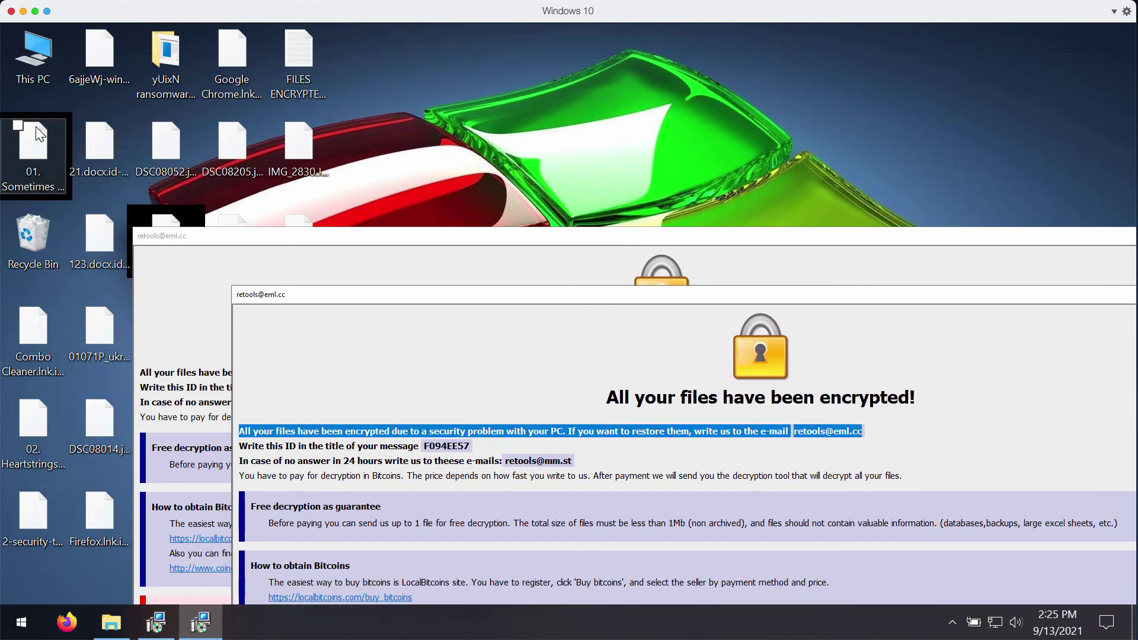
# Launch iexplore.exe from C:\Program Files (x86)\Internet Explorer via This PC
pyautogui.doubleClick(32, 53)
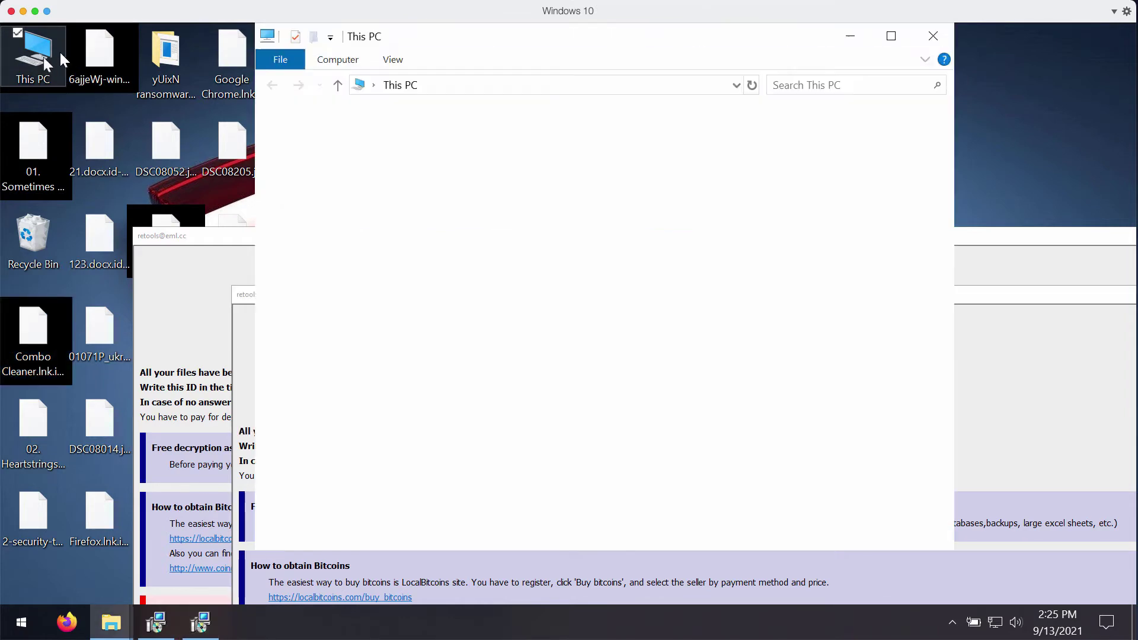
pyautogui.click(519, 328)
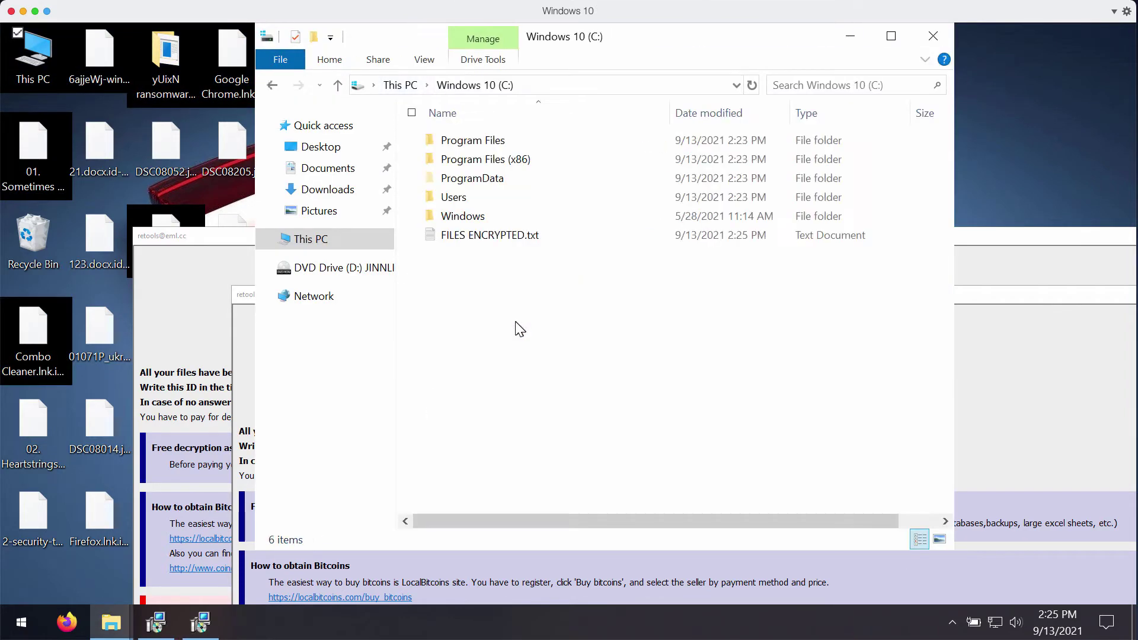
pyautogui.doubleClick(489, 159)
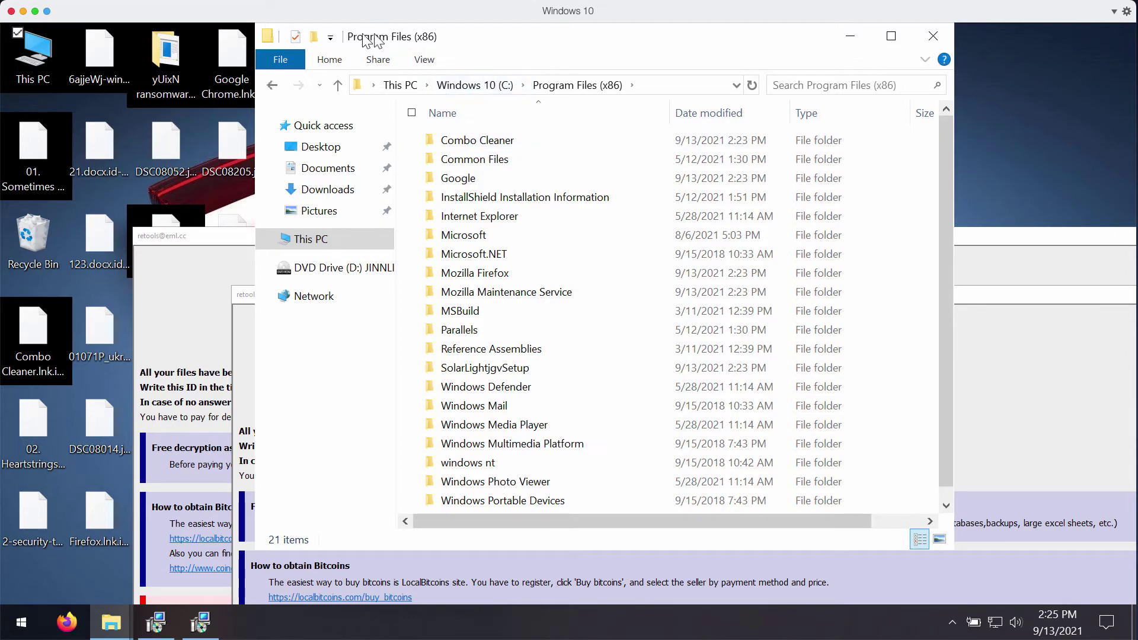
pyautogui.doubleClick(477, 217)
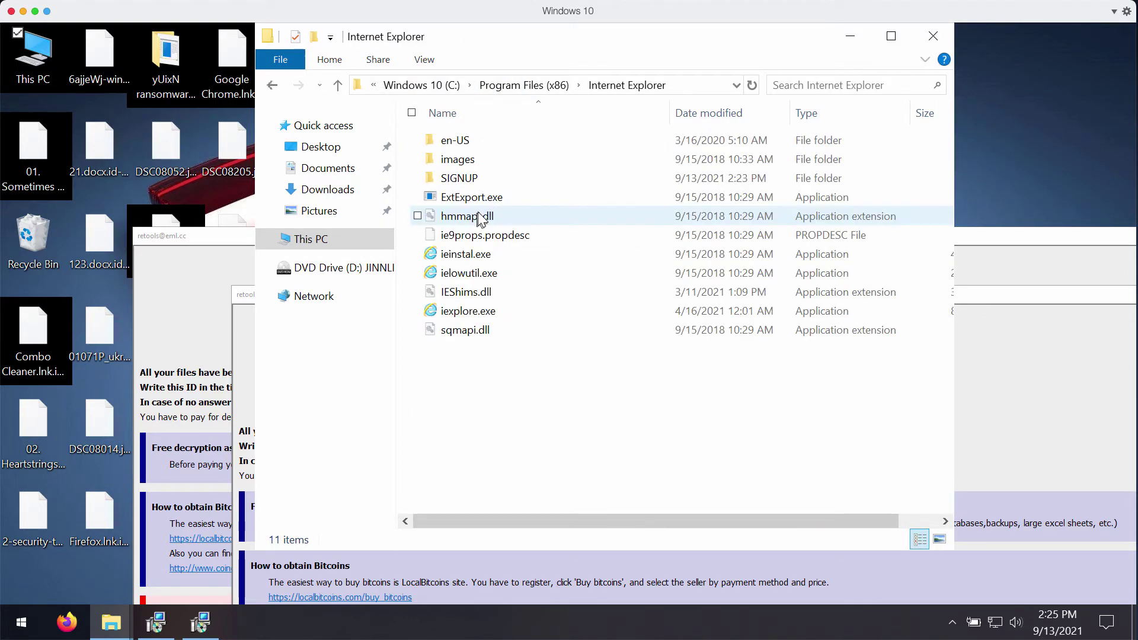
pyautogui.doubleClick(486, 313)
# Close File Explorer and load combocleaner.com in Internet Explorer
pyautogui.click(933, 36)
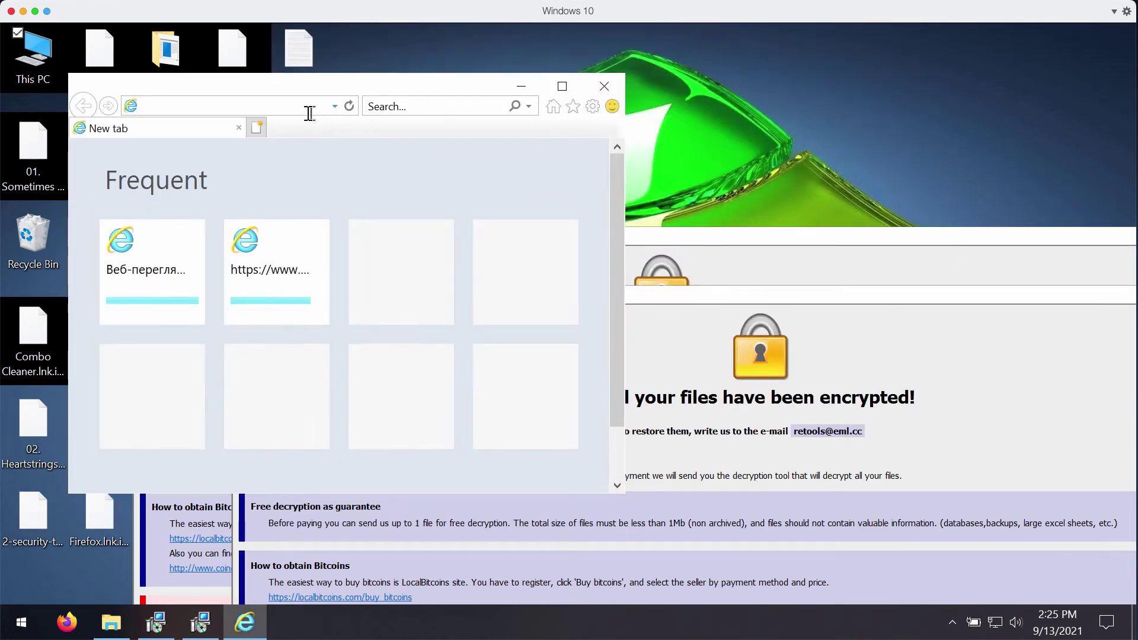
pyautogui.write('co')
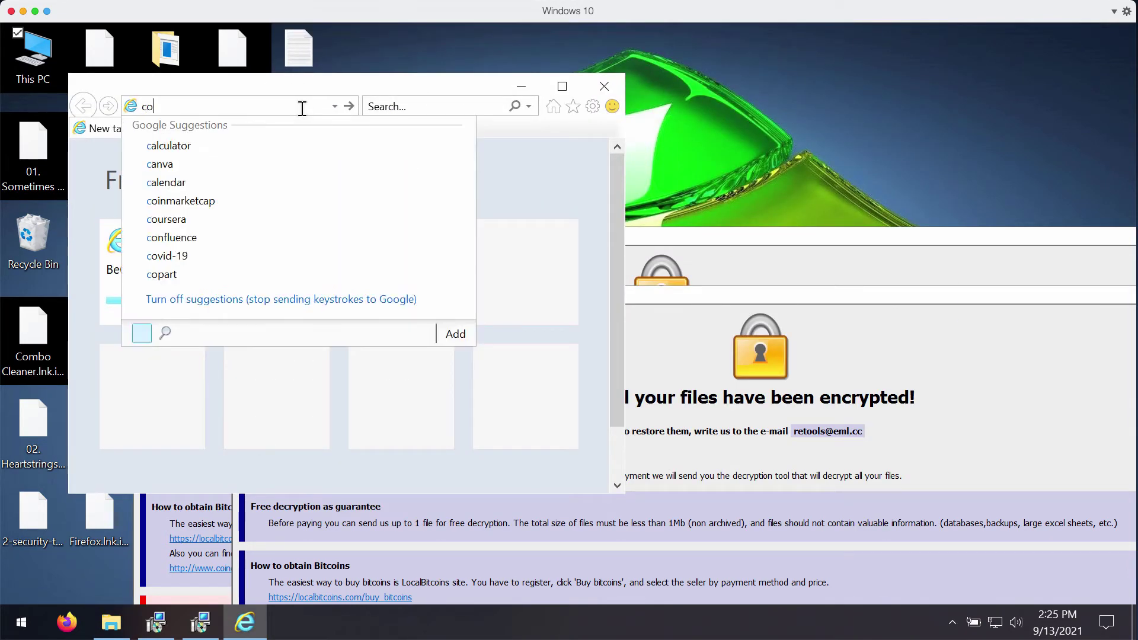
pyautogui.write('mbocleane')
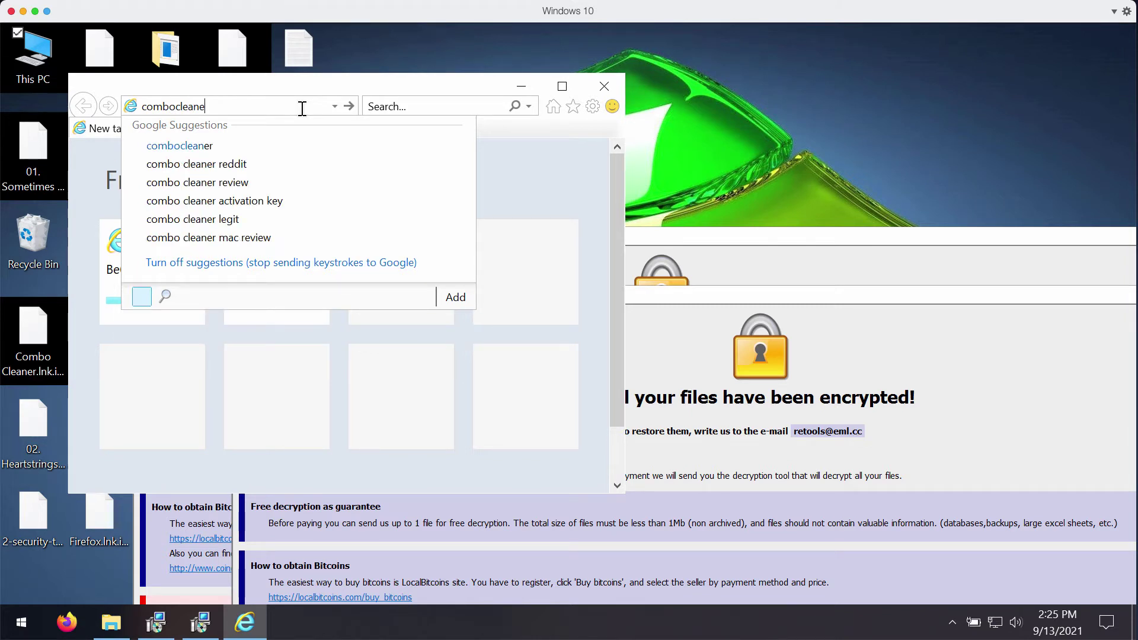
pyautogui.write('r.com')
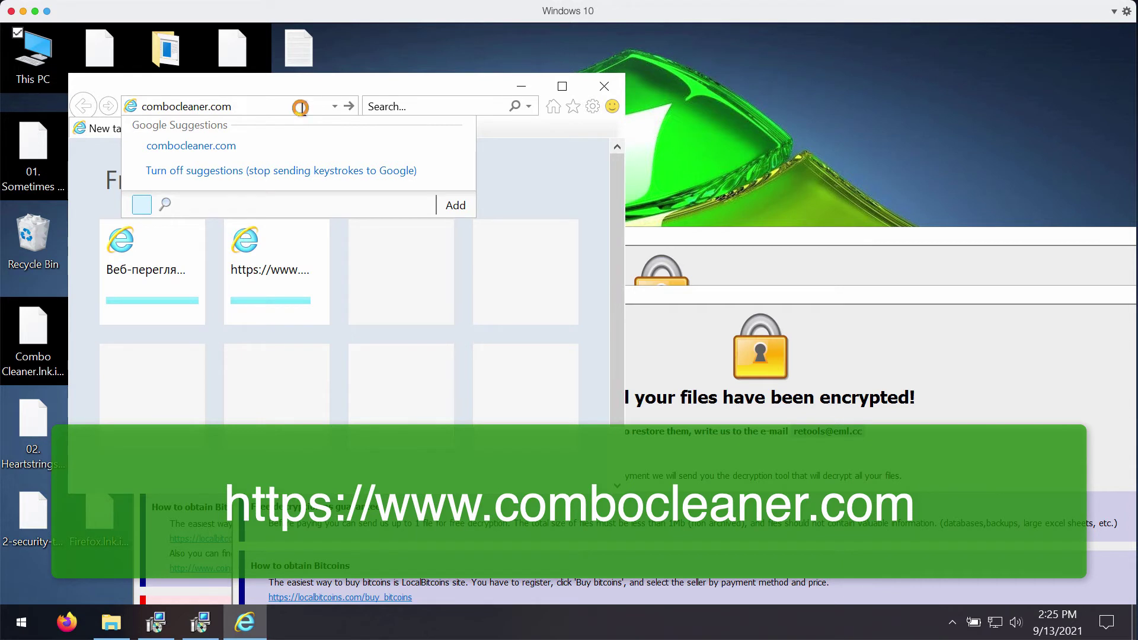
pyautogui.press('Return')
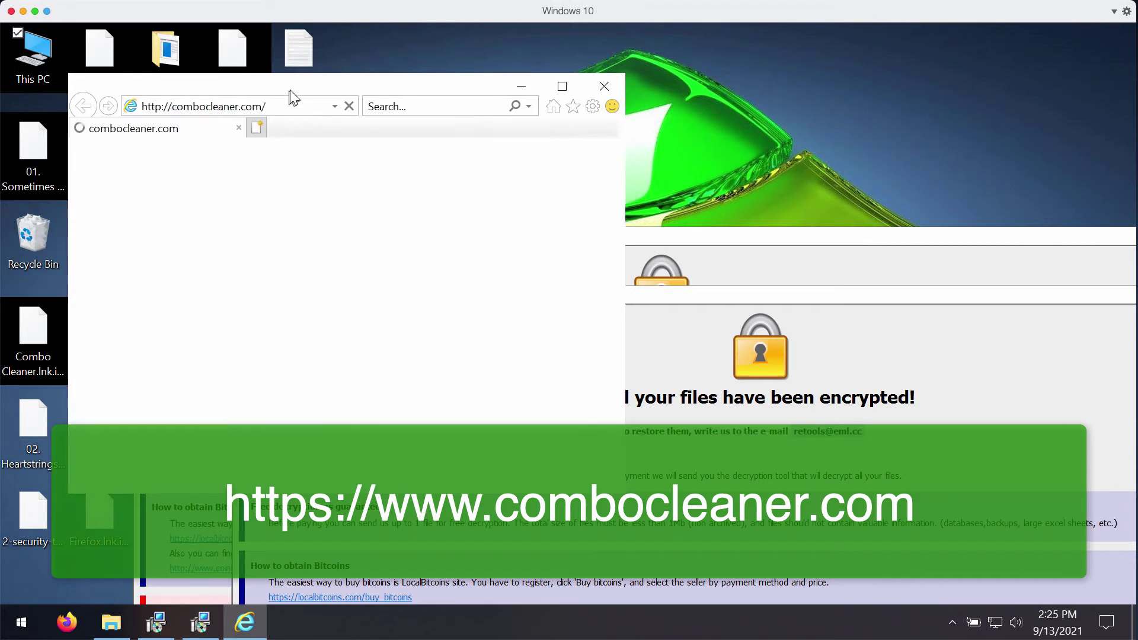
pyautogui.moveTo(289, 90); pyautogui.dragTo(461, 153)
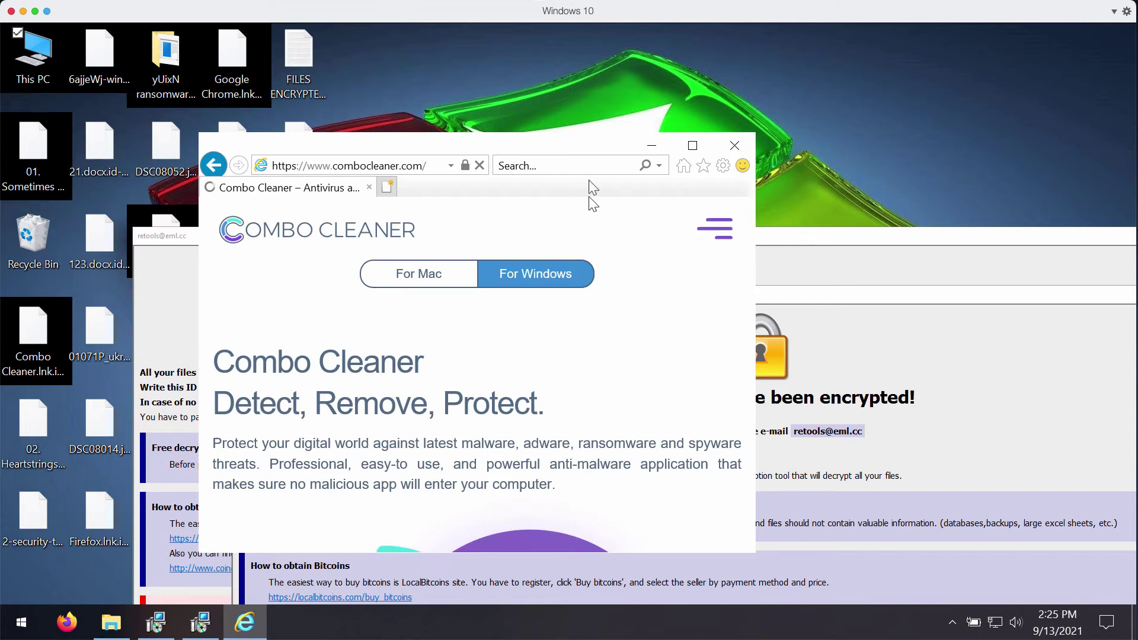
# Scroll down to the Download button, minimize the browser, and move the ransom note over the older one
pyautogui.scroll(-5, 749, 227)
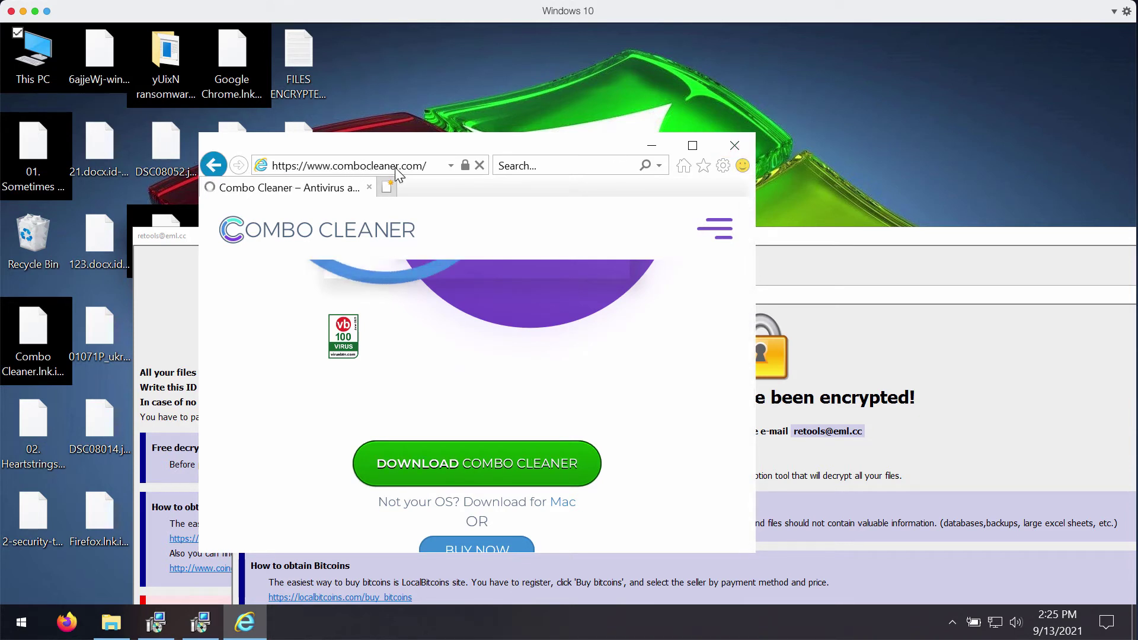
pyautogui.moveTo(483, 147); pyautogui.dragTo(605, 157)
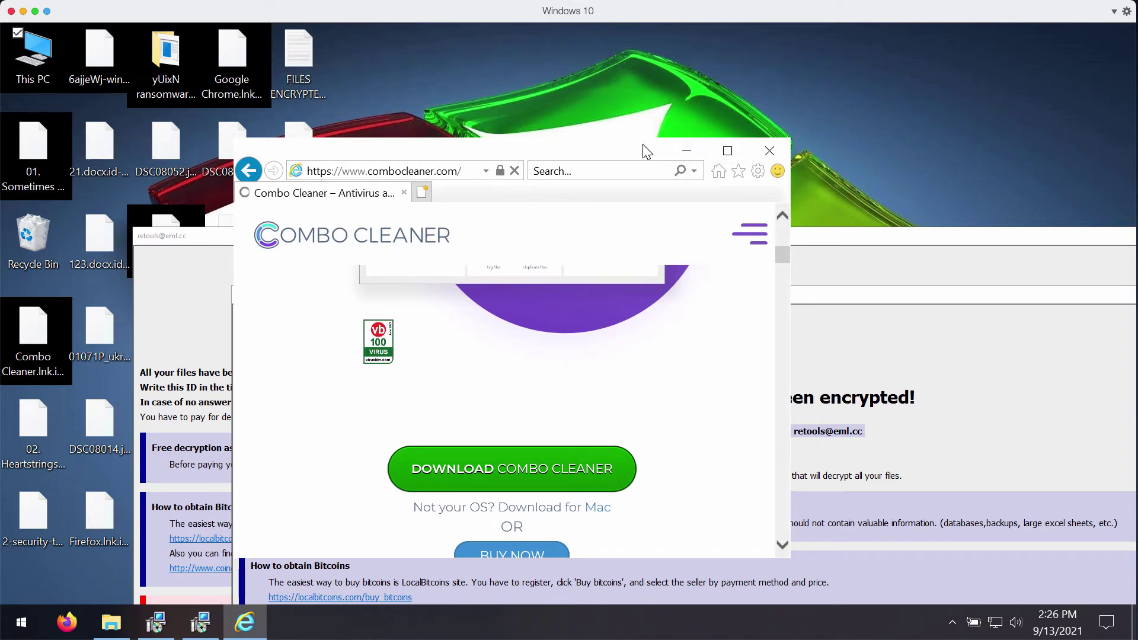
pyautogui.click(691, 153)
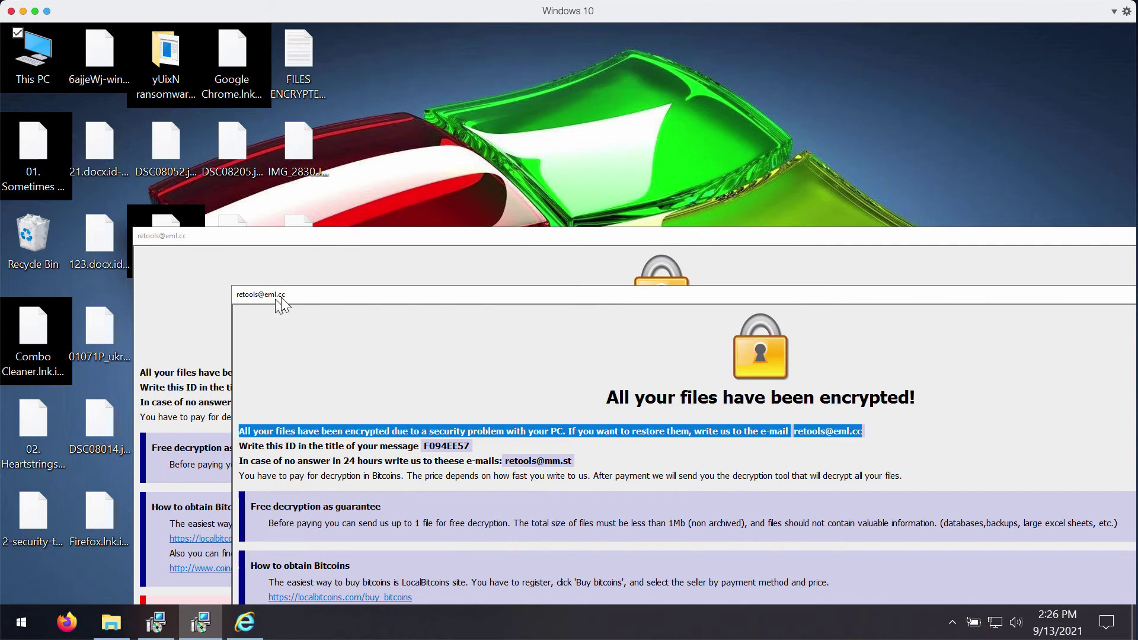
pyautogui.moveTo(296, 290); pyautogui.dragTo(195, 226)
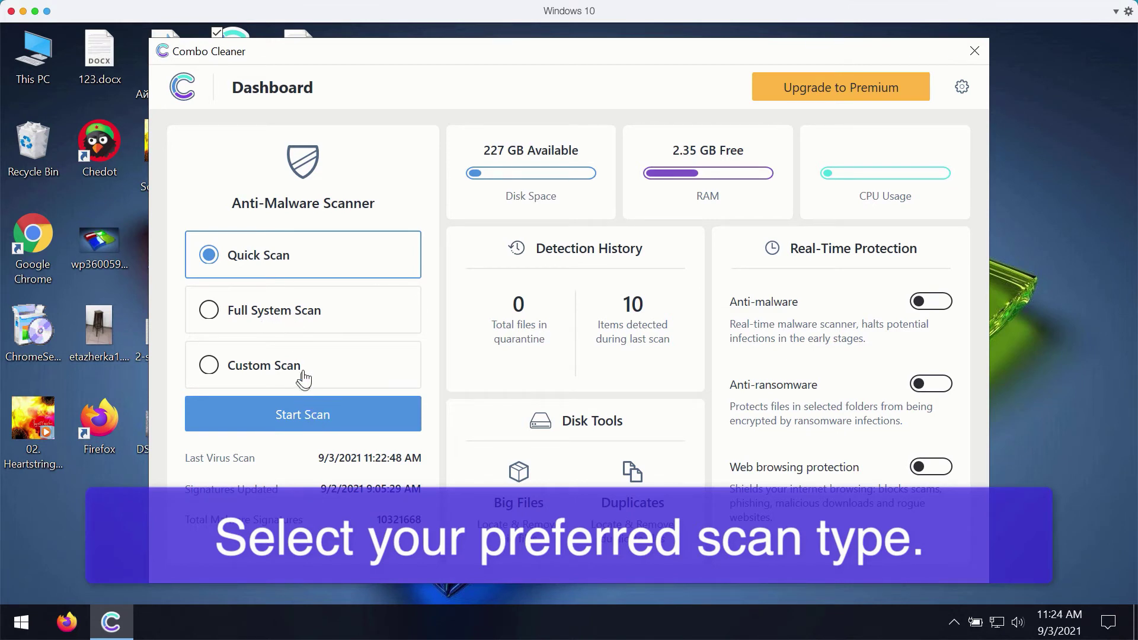
# Start a Quick Scan from the Combo Cleaner Dashboard
pyautogui.click(319, 416)
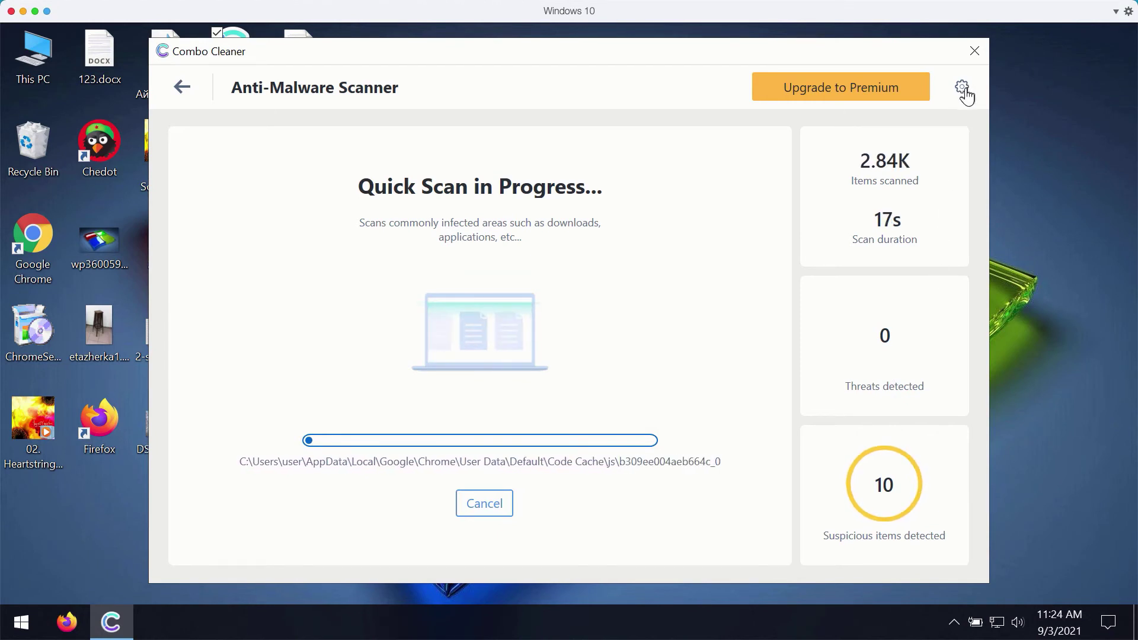
# View Combo Cleaner's Anti-Ransomware settings without changes, then return to the Dashboard
pyautogui.click(961, 88)
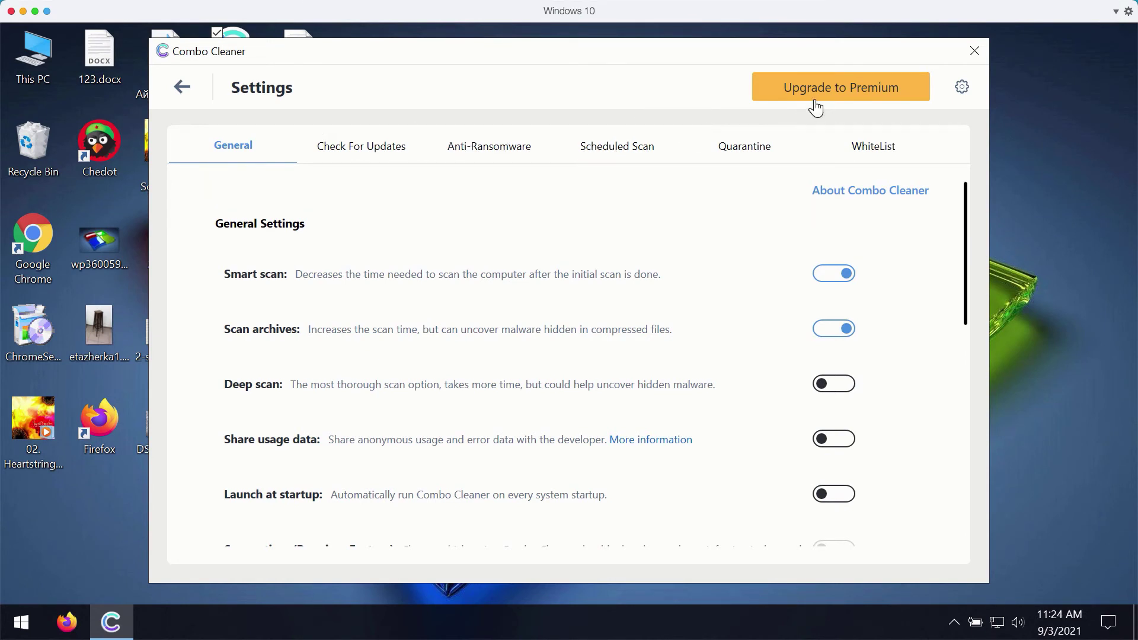
pyautogui.click(519, 153)
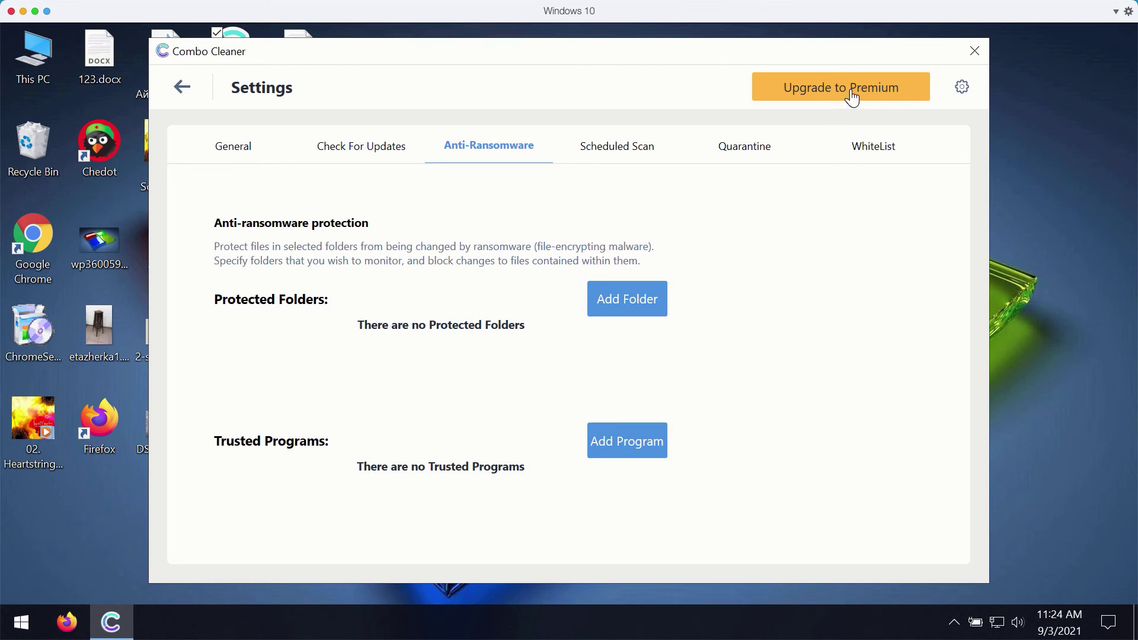
pyautogui.click(181, 88)
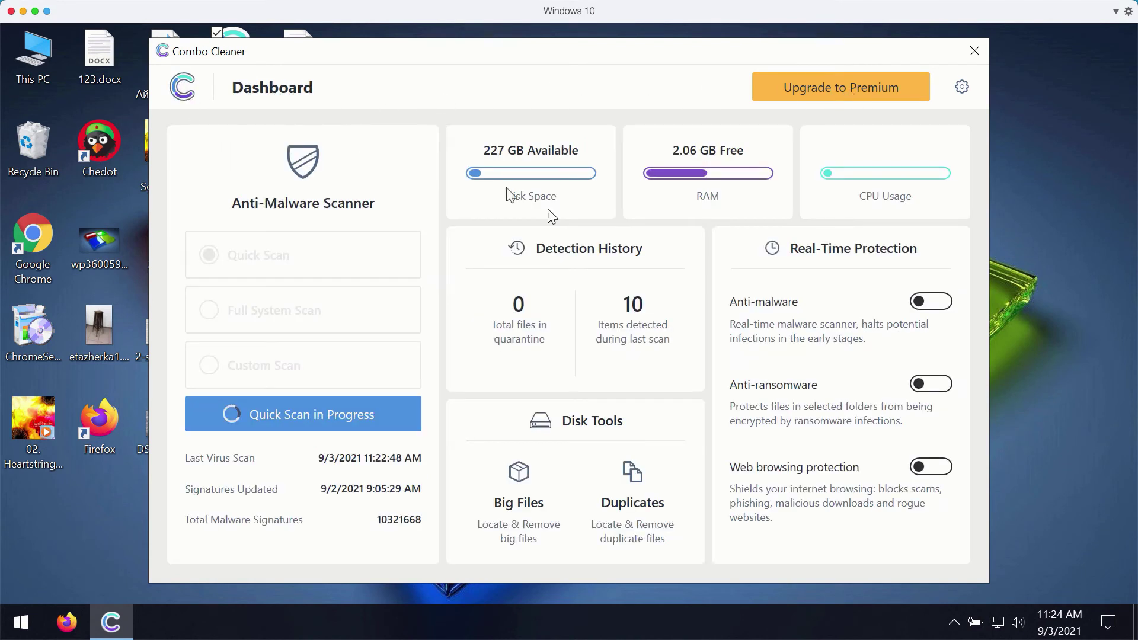
pyautogui.click(304, 418)
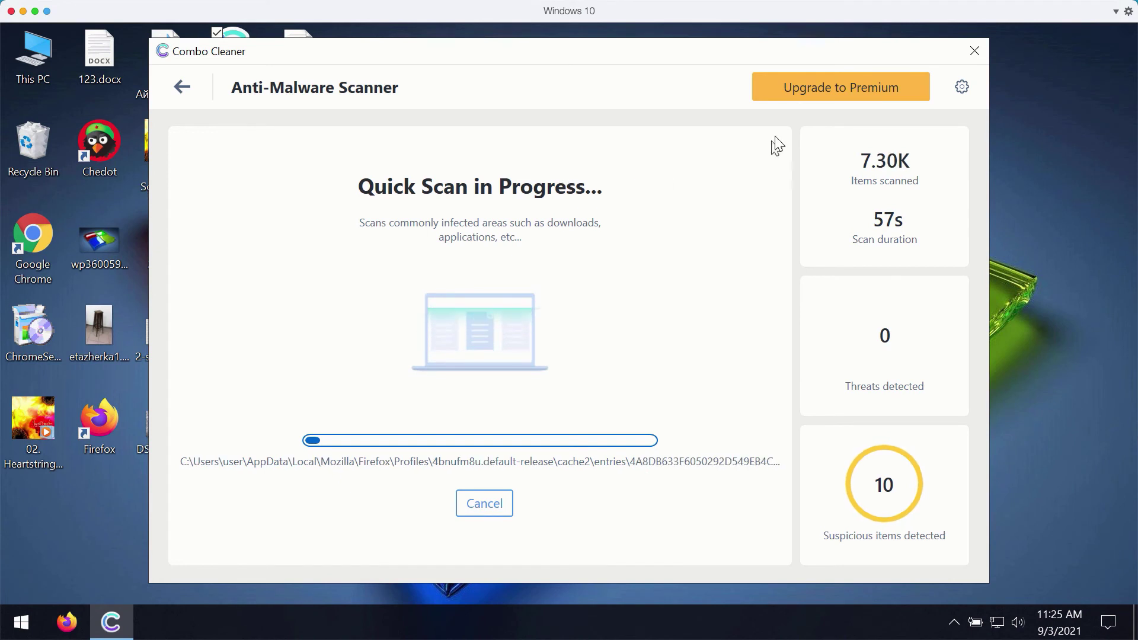
pyautogui.click(182, 87)
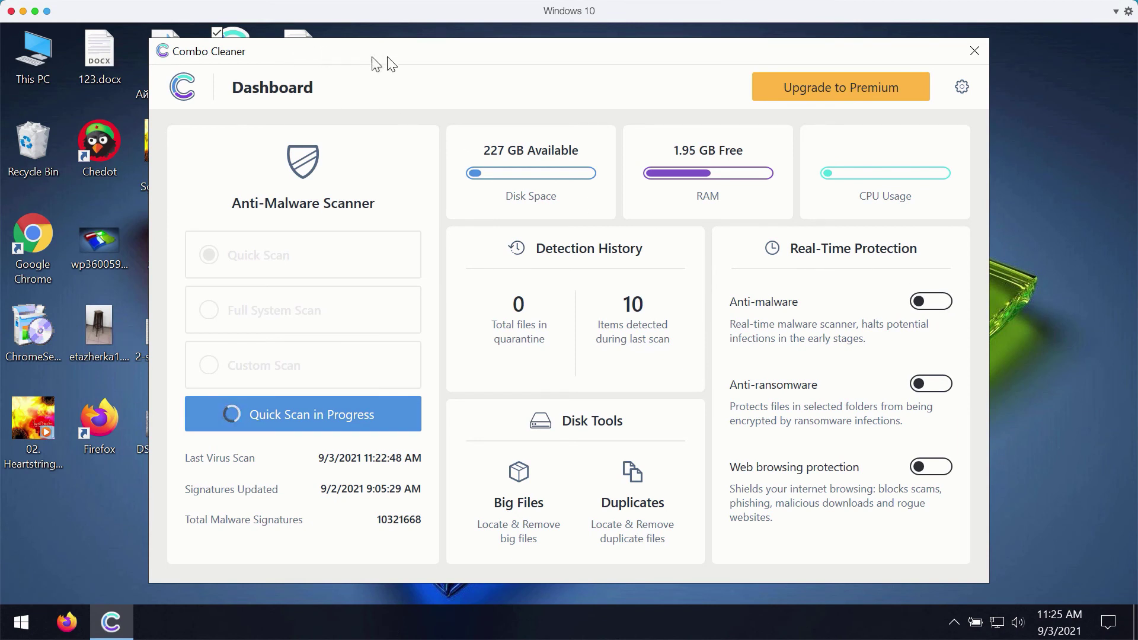
pyautogui.moveTo(432, 51); pyautogui.dragTo(417, 53)
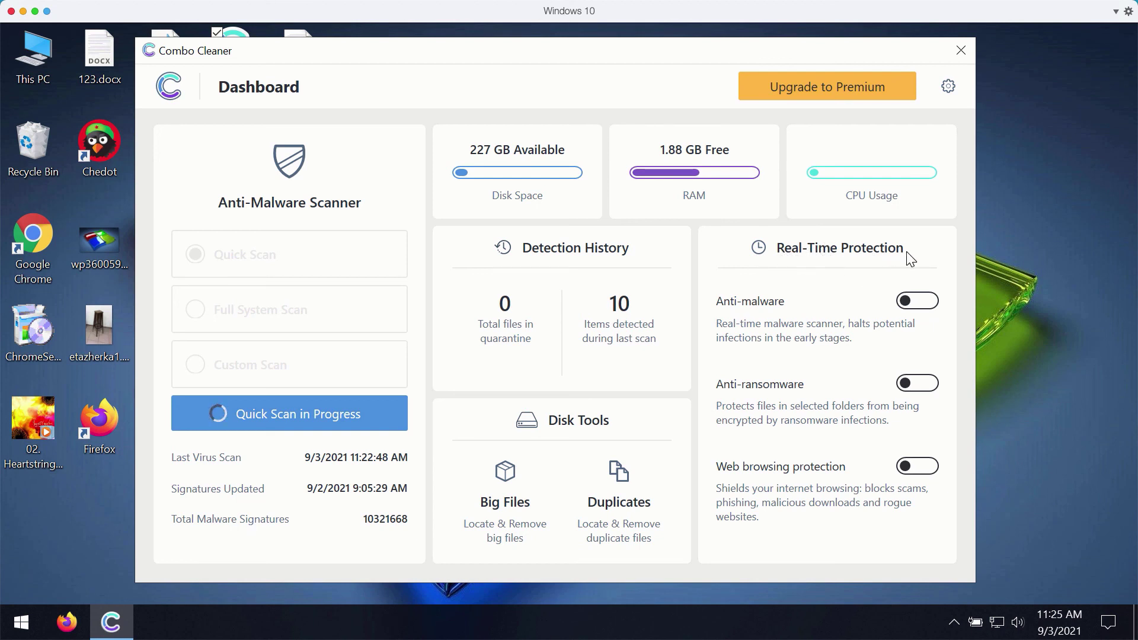
# Cancel the running Quick Scan and confirm stopping it with Yes
pyautogui.click(338, 422)
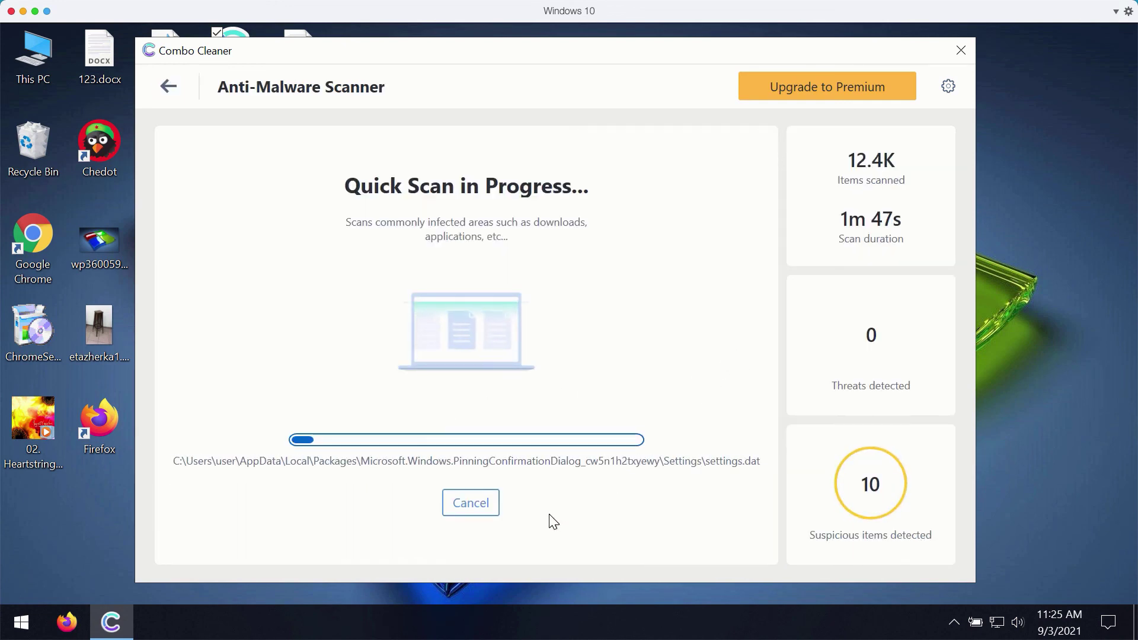
pyautogui.click(478, 513)
pyautogui.click(523, 408)
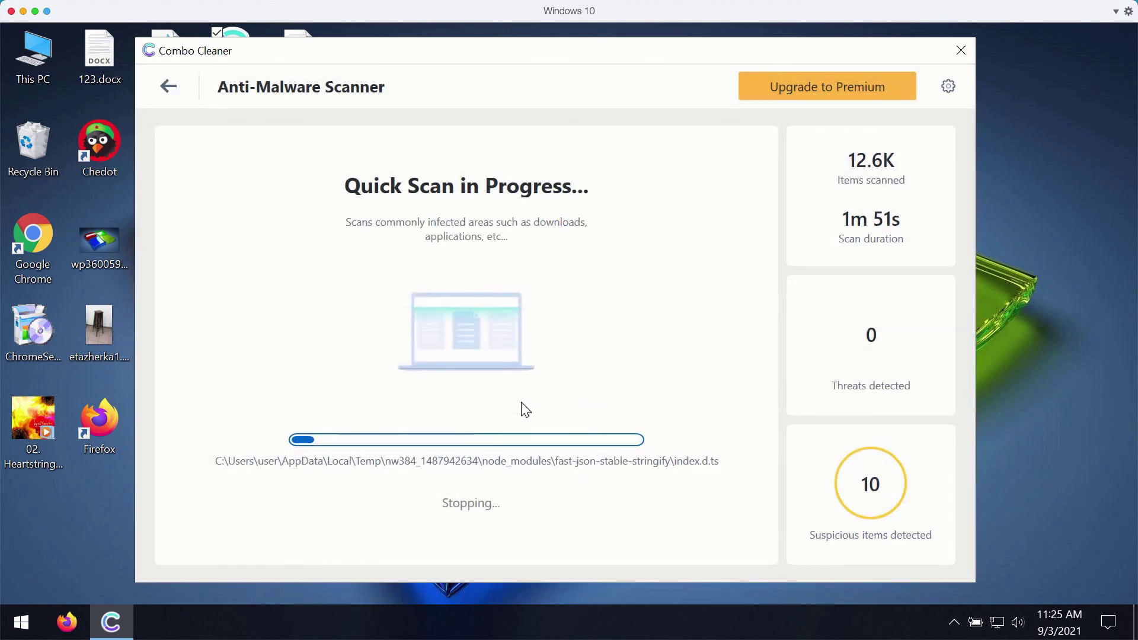